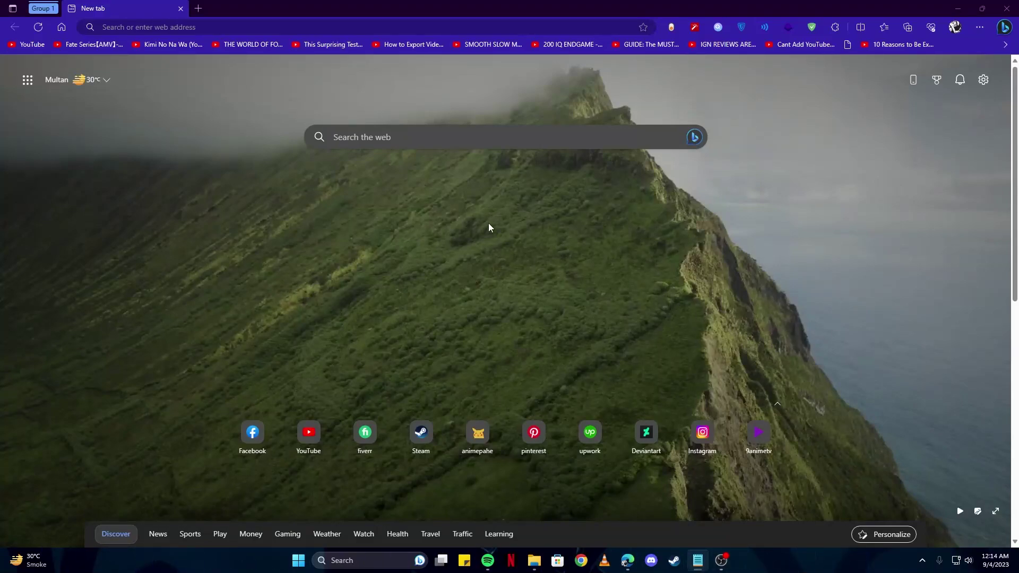
Run a web search for 'bluewillow' from the Edge address bar.
{"action": "left_click", "coordinate": [386, 26]}
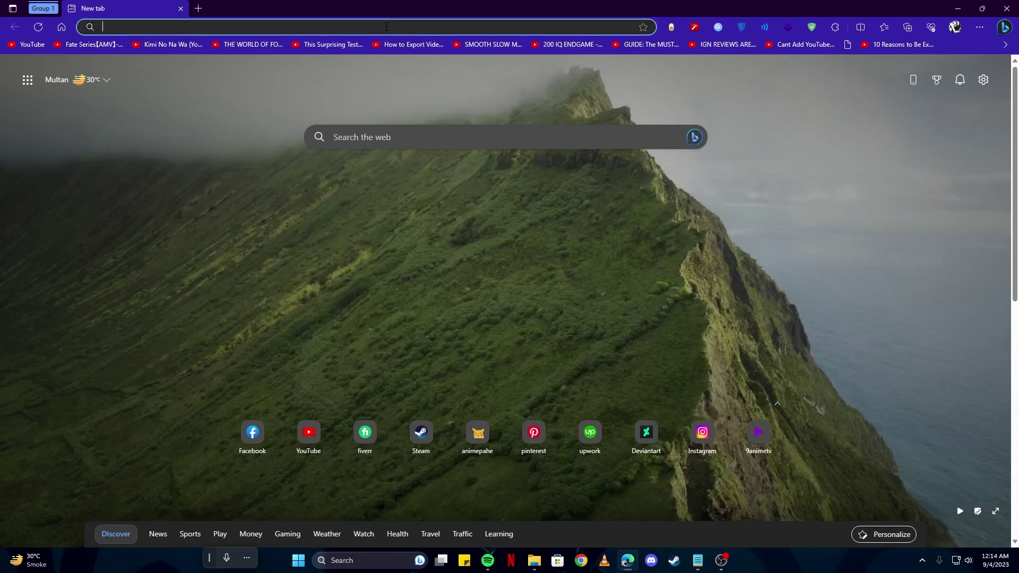
{"action": "type", "text": "bluewillow"}
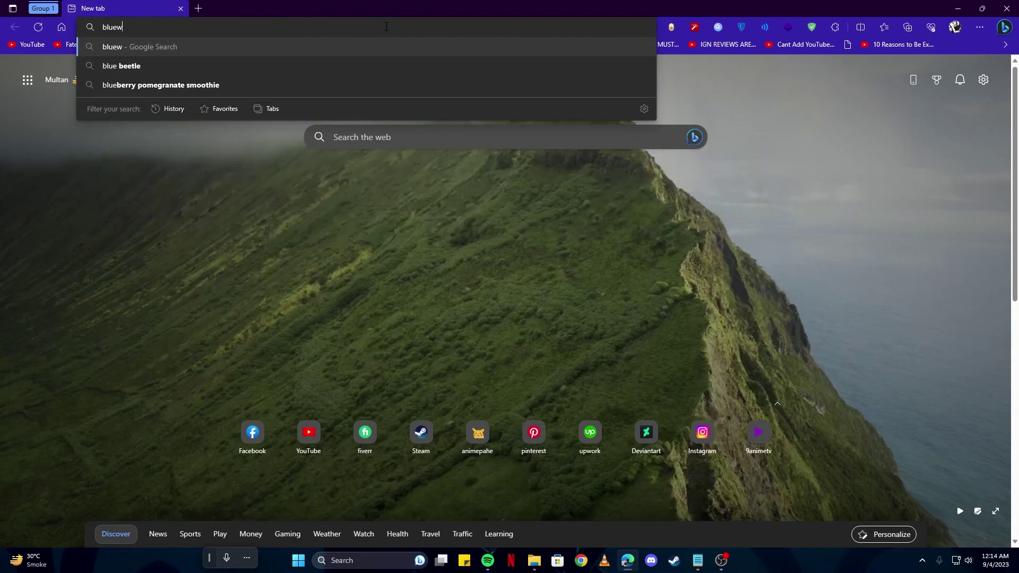
{"action": "key", "text": "Return"}
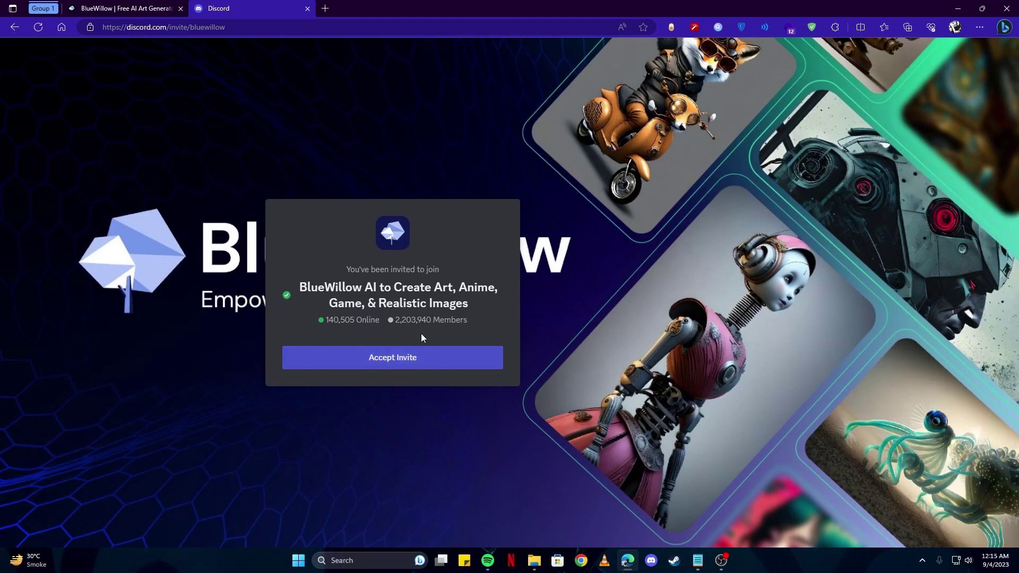
Join the BlueWillow server in the browser, skipping two onboarding questions and agreeing to subscribe.
{"action": "left_click", "coordinate": [397, 367]}
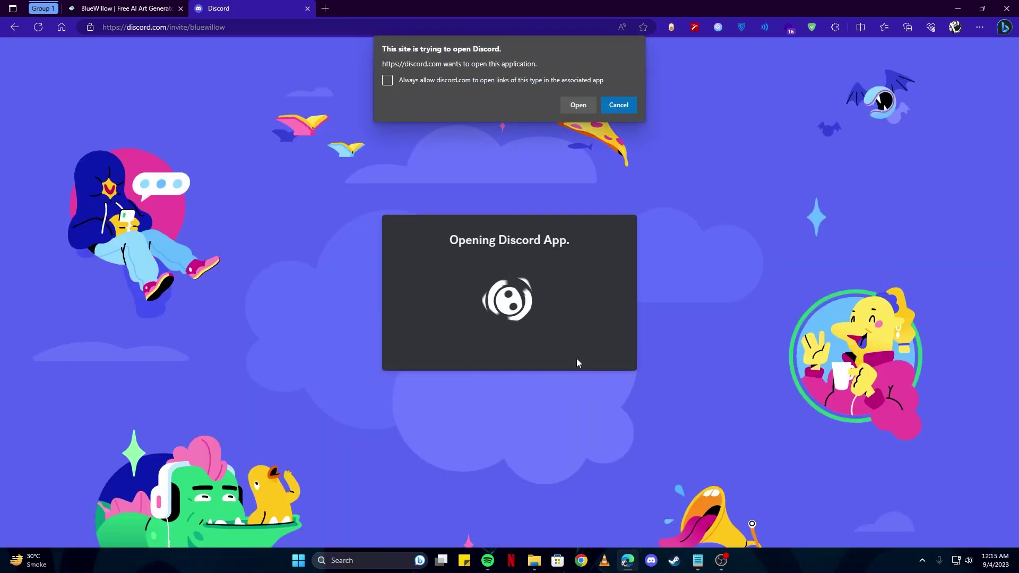
{"action": "left_click", "coordinate": [509, 324]}
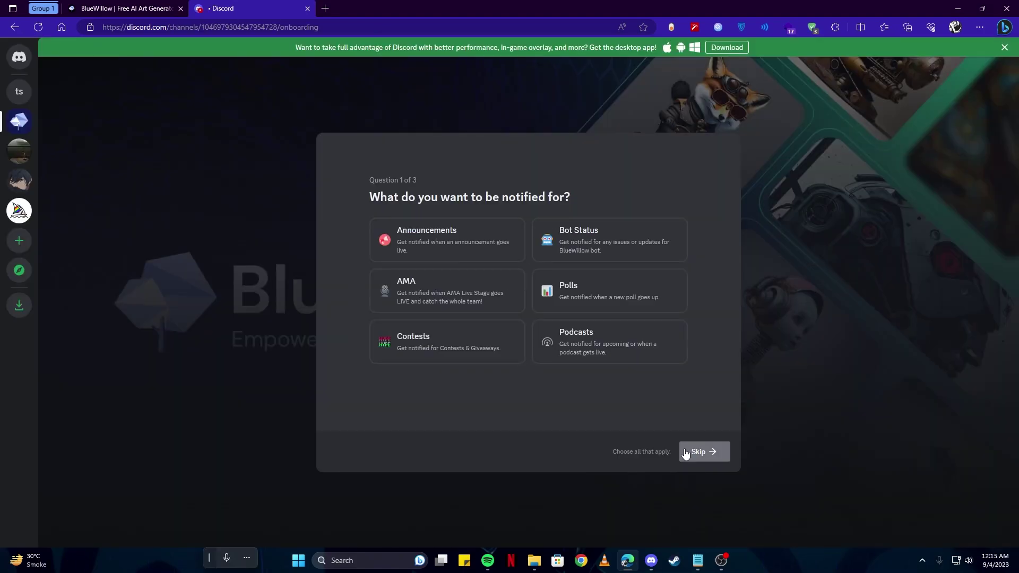
{"action": "left_click", "coordinate": [692, 459]}
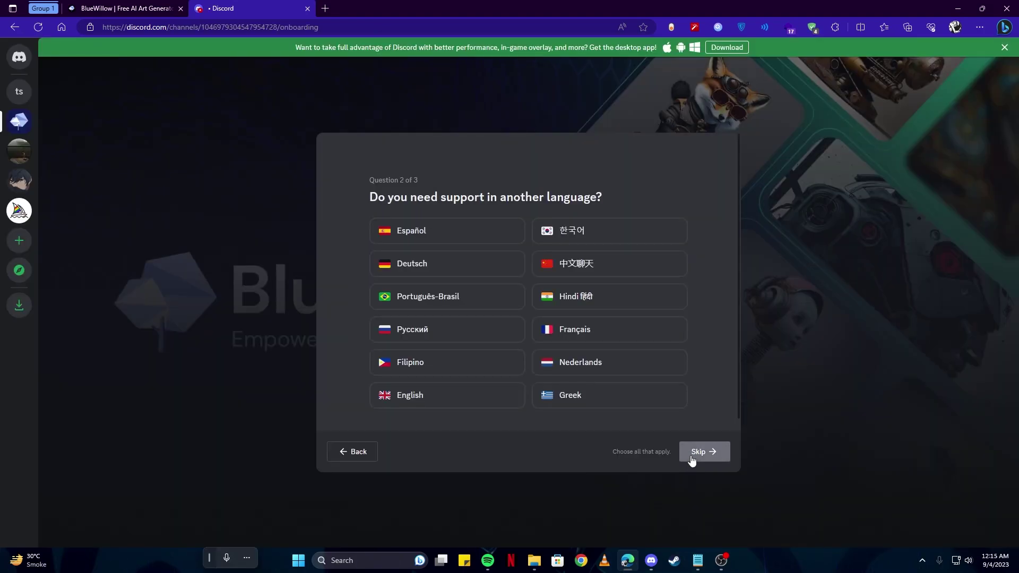
{"action": "left_click", "coordinate": [699, 455]}
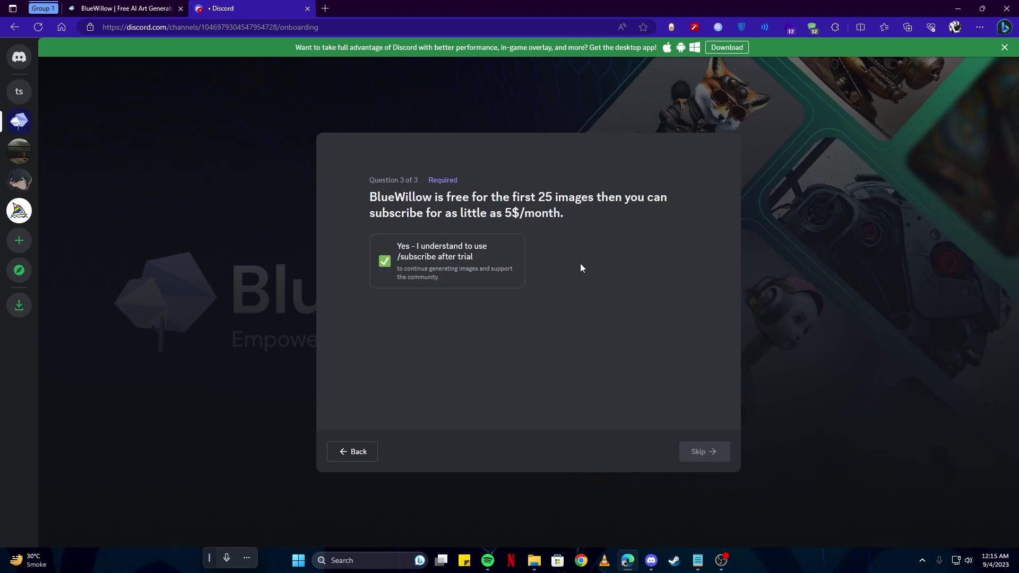
{"action": "left_click", "coordinate": [433, 257]}
{"action": "left_click", "coordinate": [711, 452]}
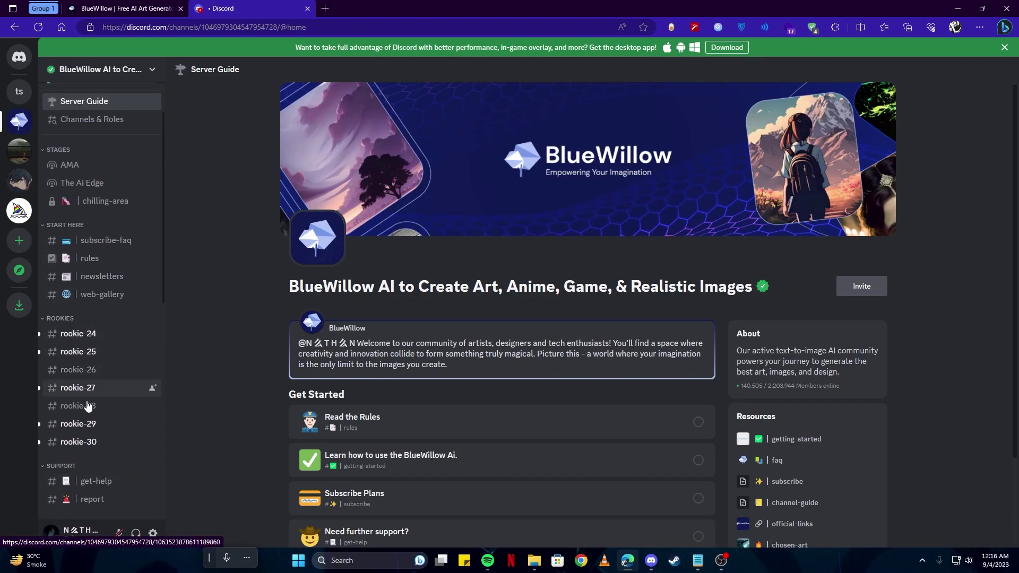
Open the #rookie-24 channel from the server's channel list.
{"action": "scroll", "coordinate": [77, 419], "scroll_direction": "down", "scroll_amount": 3}
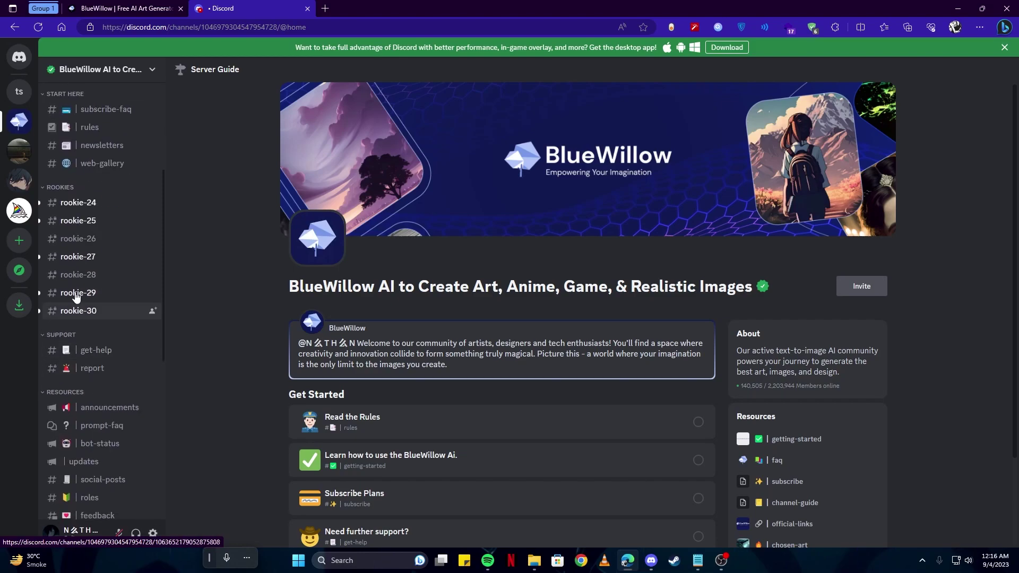
{"action": "left_click", "coordinate": [80, 204]}
{"action": "scroll", "coordinate": [133, 399], "scroll_direction": "up", "scroll_amount": 5}
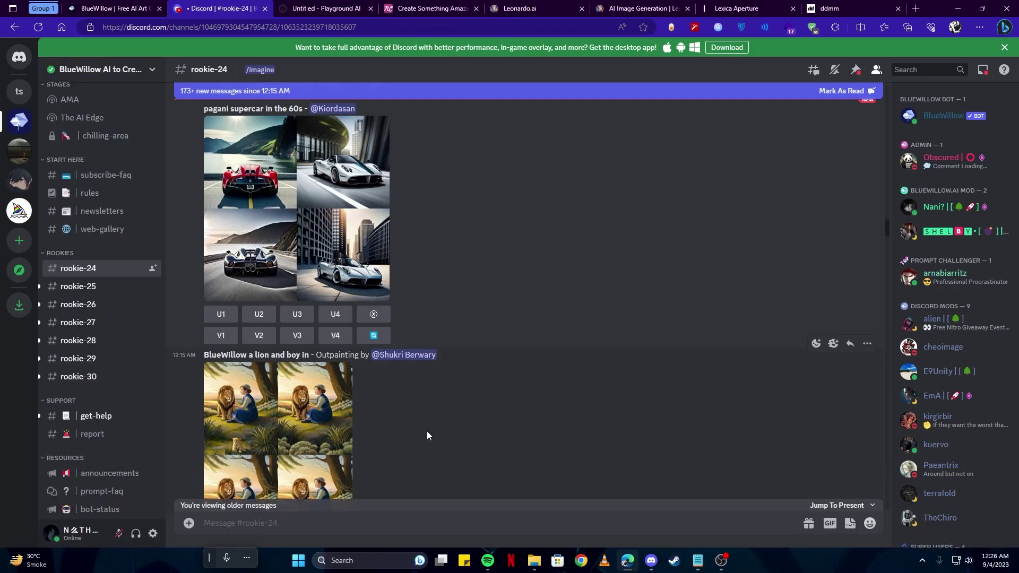
Send the /imagine prompt 'disney style image of a boy standing near a tree'.
{"action": "type", "text": "/ima"}
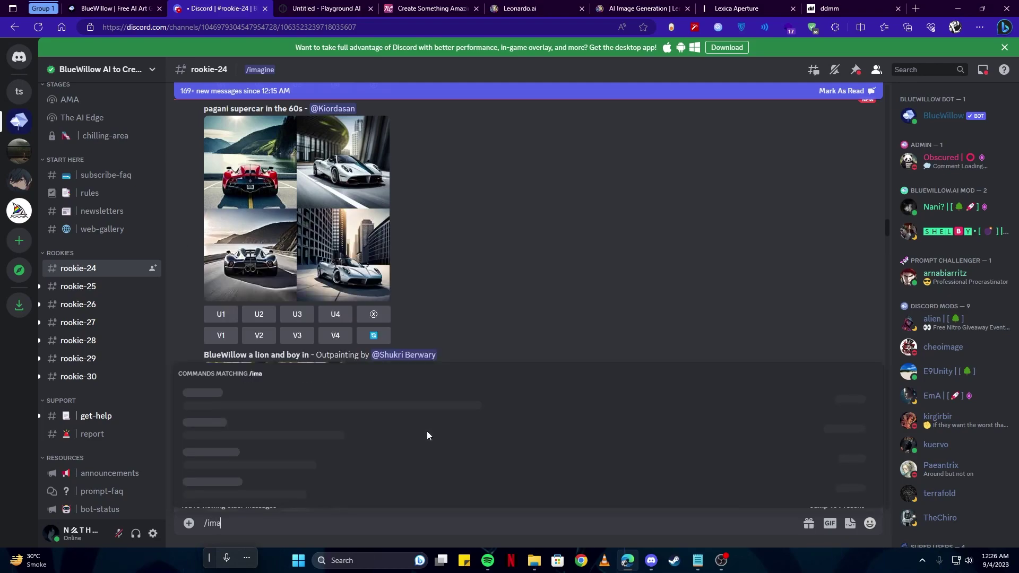
{"action": "key", "text": "Tab"}
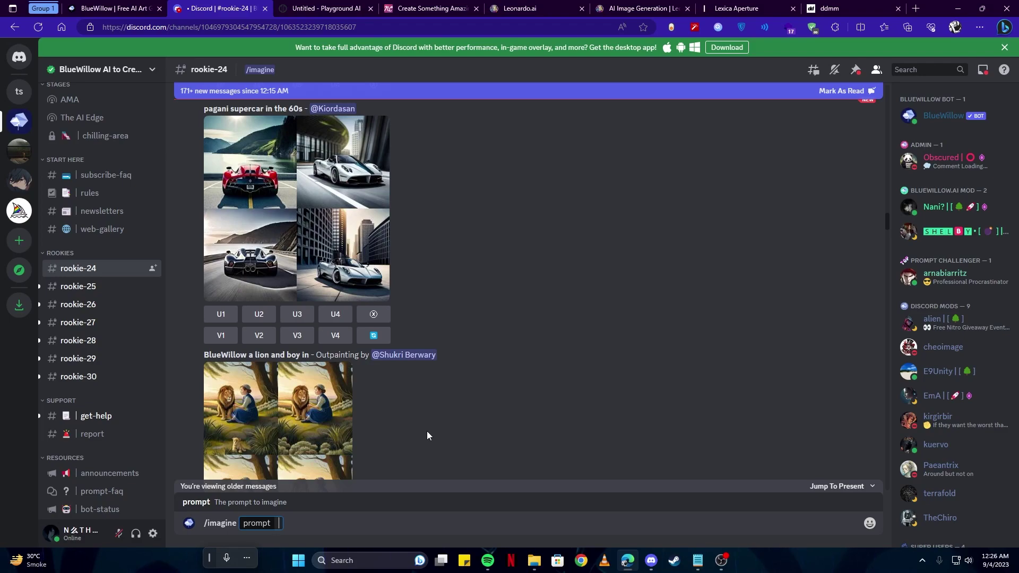
{"action": "type", "text": "disney style imag"}
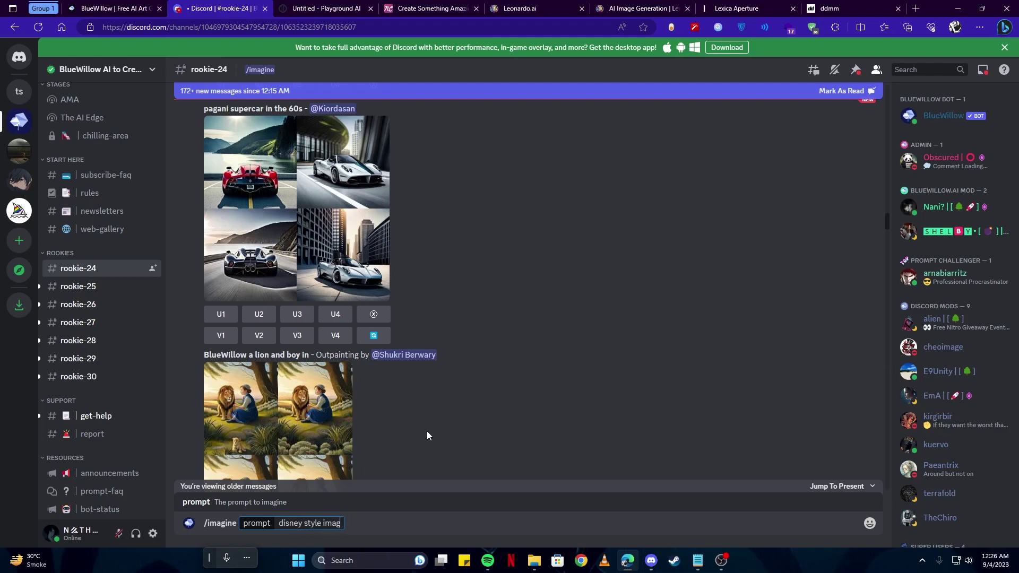
{"action": "type", "text": "e of a boy standin"}
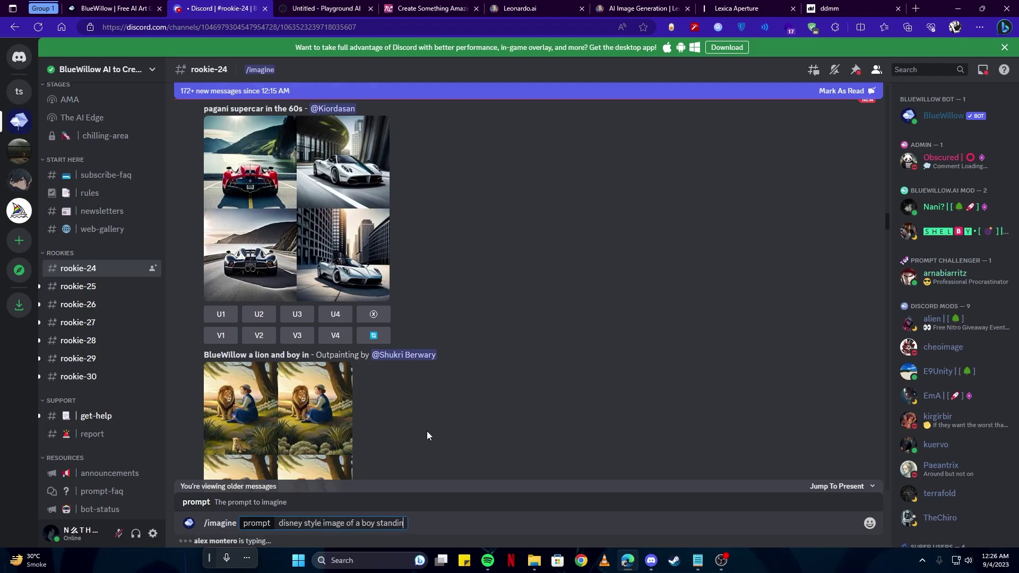
{"action": "type", "text": "g near a tree"}
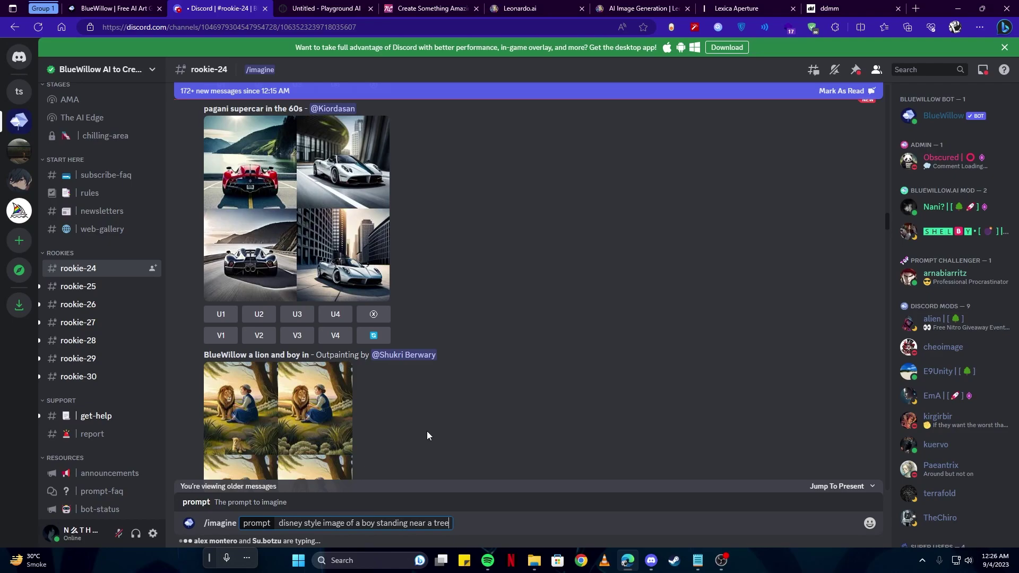
{"action": "key", "text": "Return"}
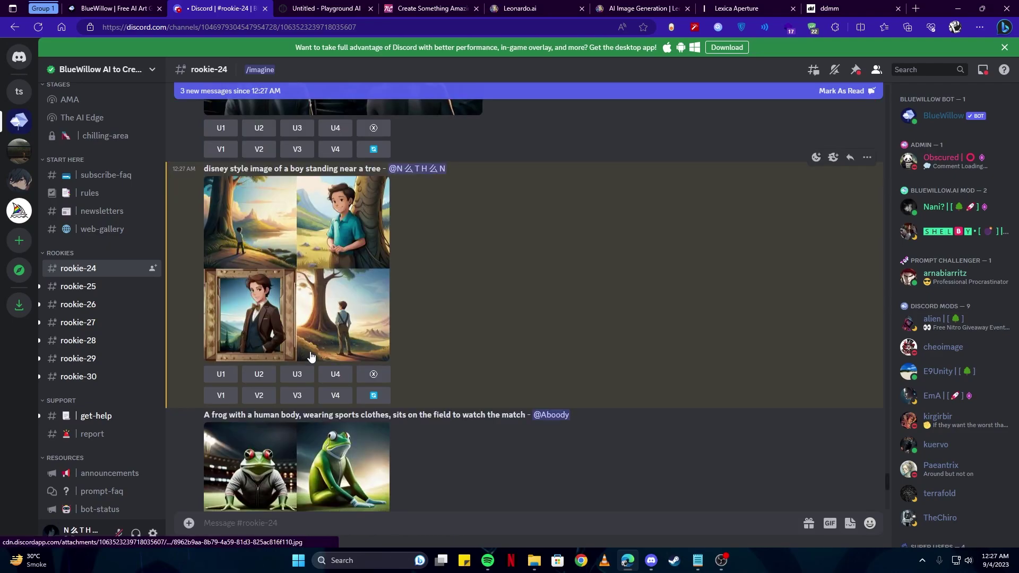
Enlarge the four generated boy images for a closer look, then close the preview.
{"action": "scroll", "coordinate": [317, 355], "scroll_direction": "up", "scroll_amount": 1}
{"action": "left_click", "coordinate": [319, 355]}
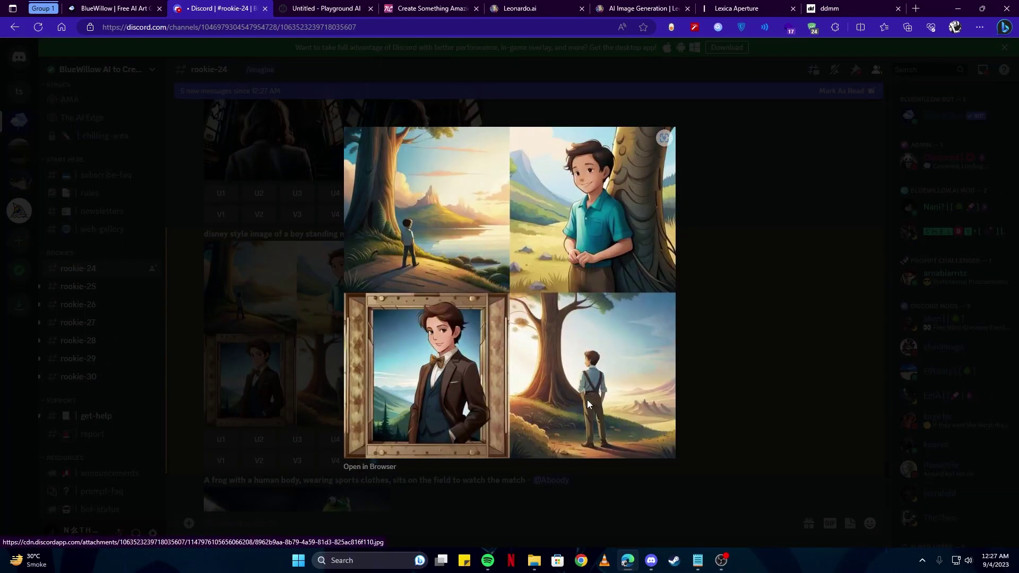
{"action": "left_click", "coordinate": [731, 378]}
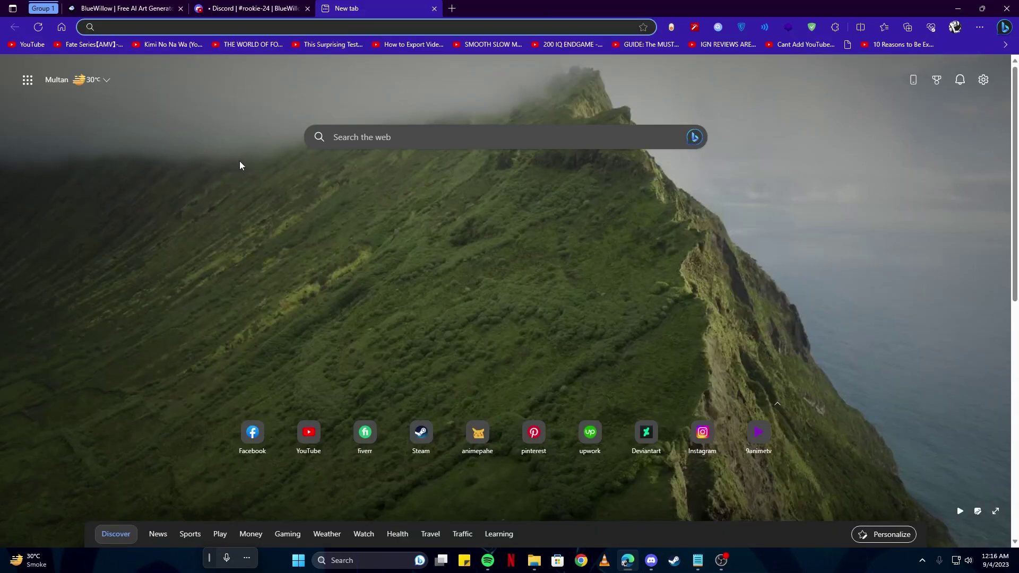
Search for 'playground ai', open its website and get started for free.
{"action": "type", "text": "playgrou"}
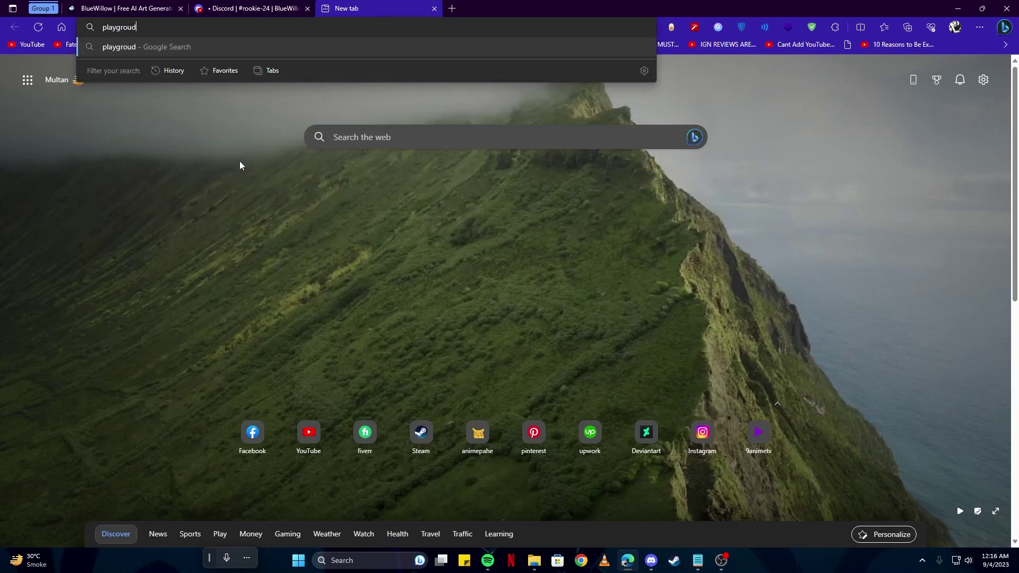
{"action": "type", "text": "nd ai"}
{"action": "key", "text": "Return"}
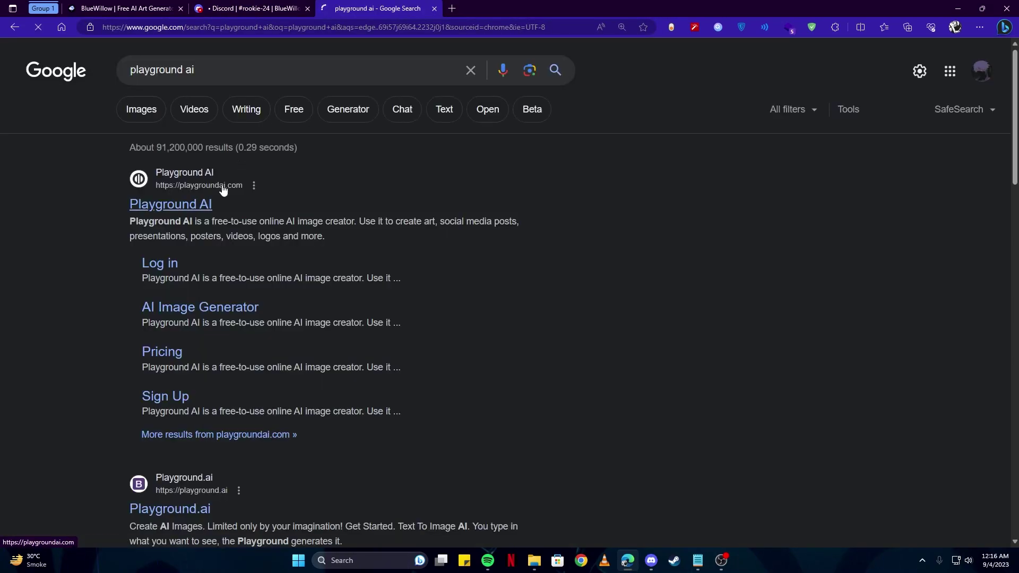
{"action": "left_click", "coordinate": [202, 205]}
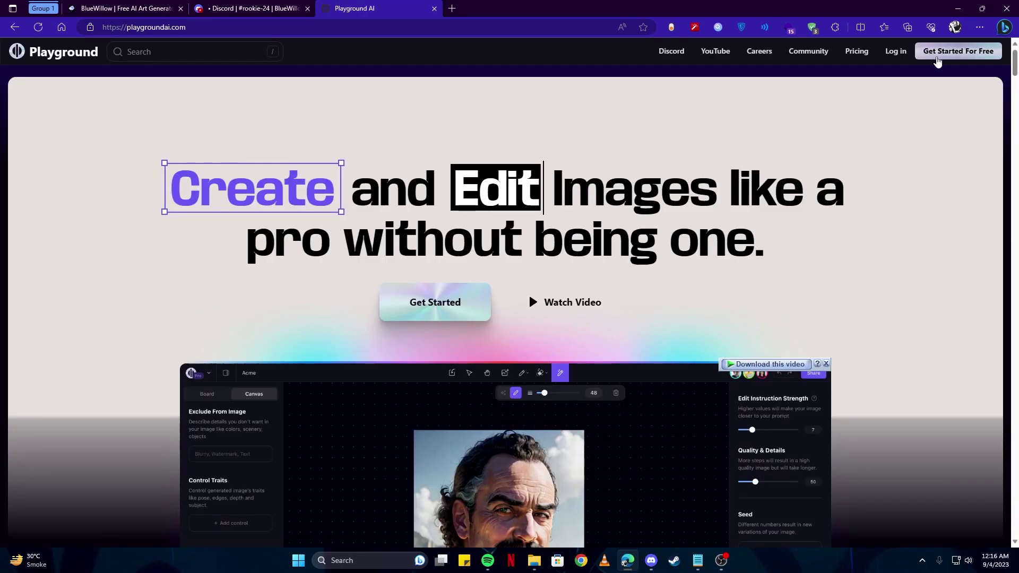
{"action": "left_click", "coordinate": [937, 57]}
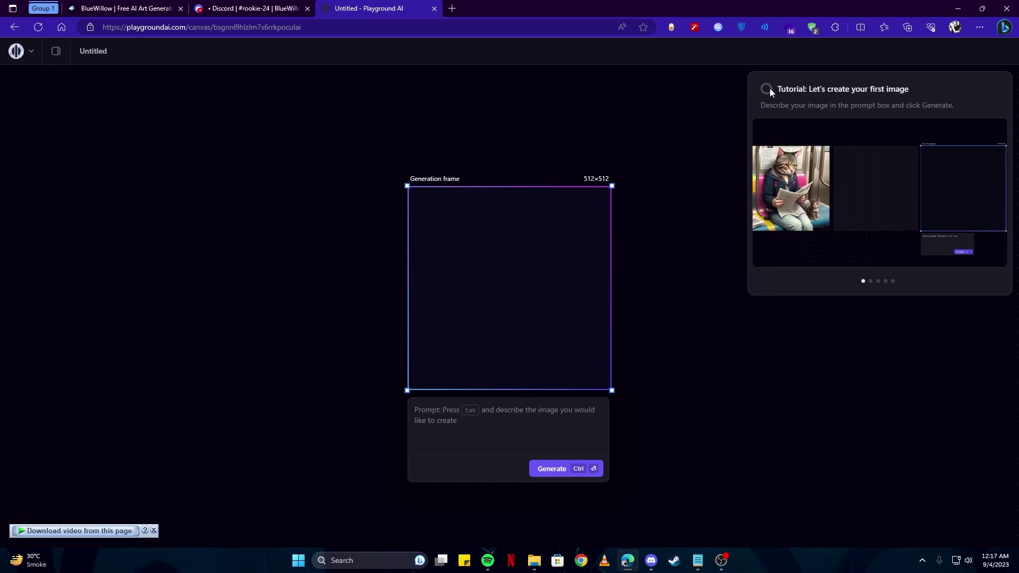
Generate the prompt 'An anime guy, with sunglasses on a beach' onto the canvas.
{"action": "left_click", "coordinate": [504, 434]}
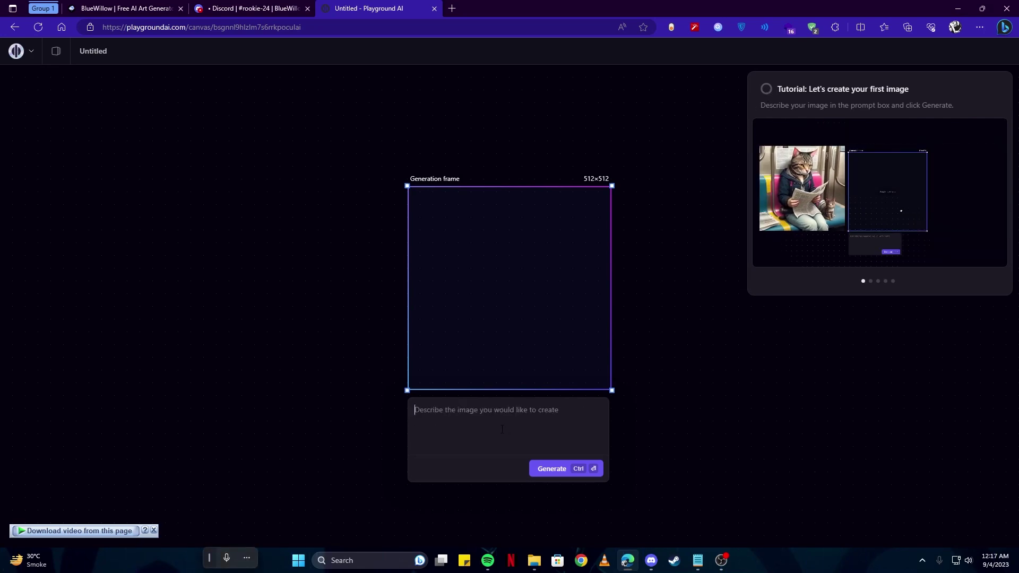
{"action": "type", "text": "An anime guy with"}
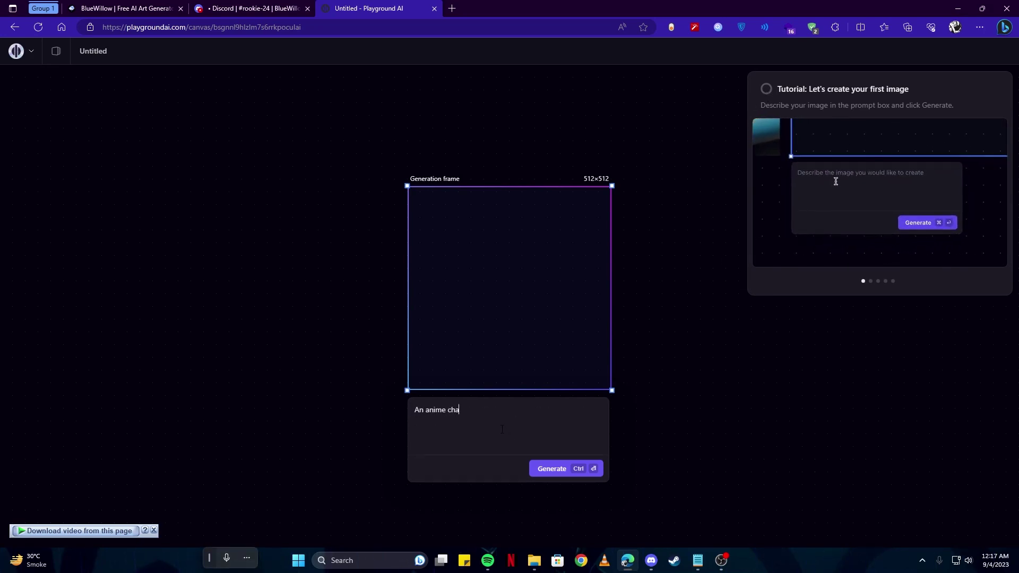
{"action": "key", "text": "BackSpace"}
{"action": "key", "text": "BackSpace"}
{"action": "key", "text": "BackSpace"}
{"action": "key", "text": "BackSpace"}
{"action": "key", "text": "BackSpace"}
{"action": "key", "text": "BackSpace"}
{"action": "key", "text": "BackSpace"}
{"action": "key", "text": "BackSpace"}
{"action": "type", "text": "guy, wi"}
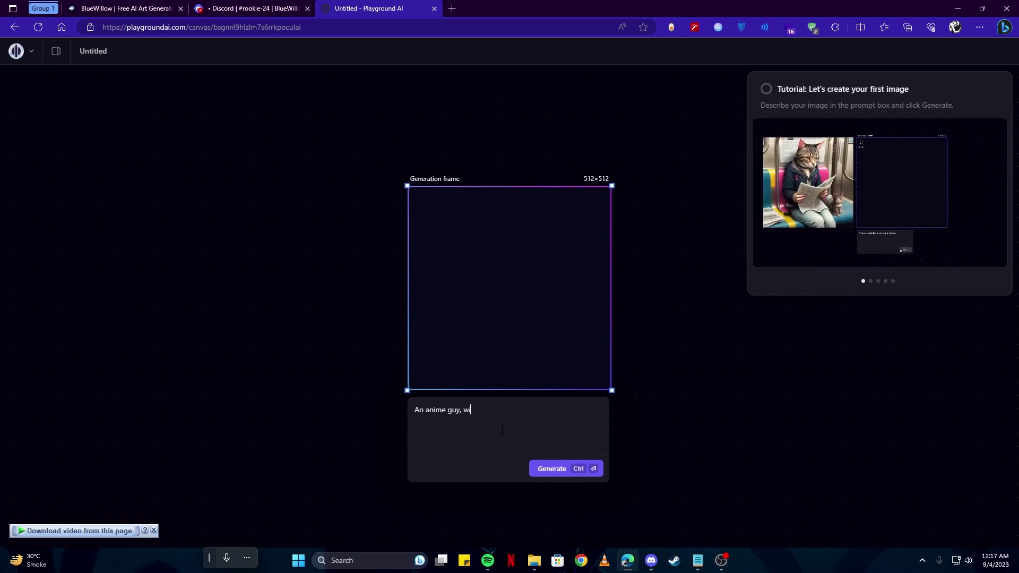
{"action": "type", "text": "th sunga"}
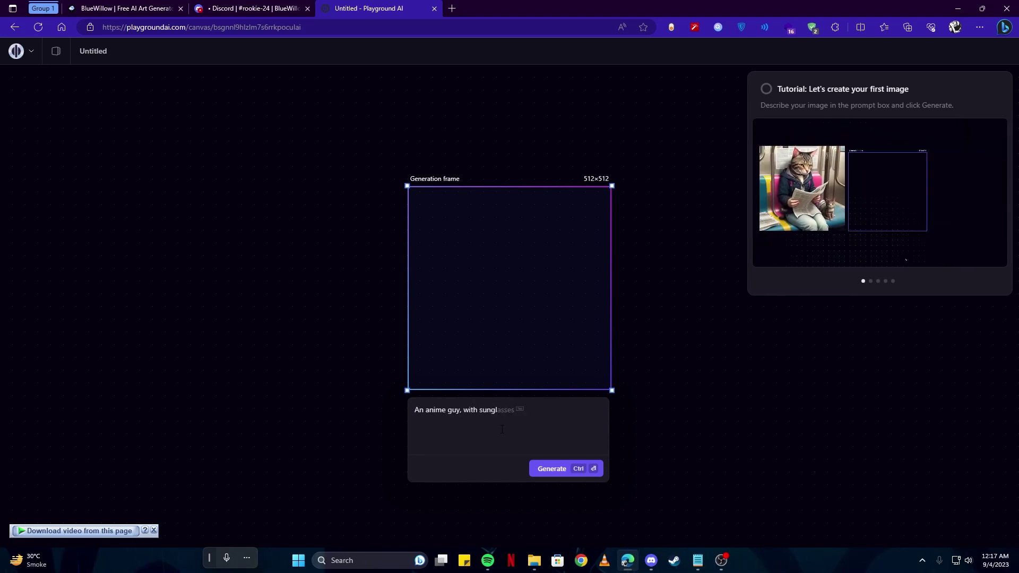
{"action": "type", "text": "asses on a beach"}
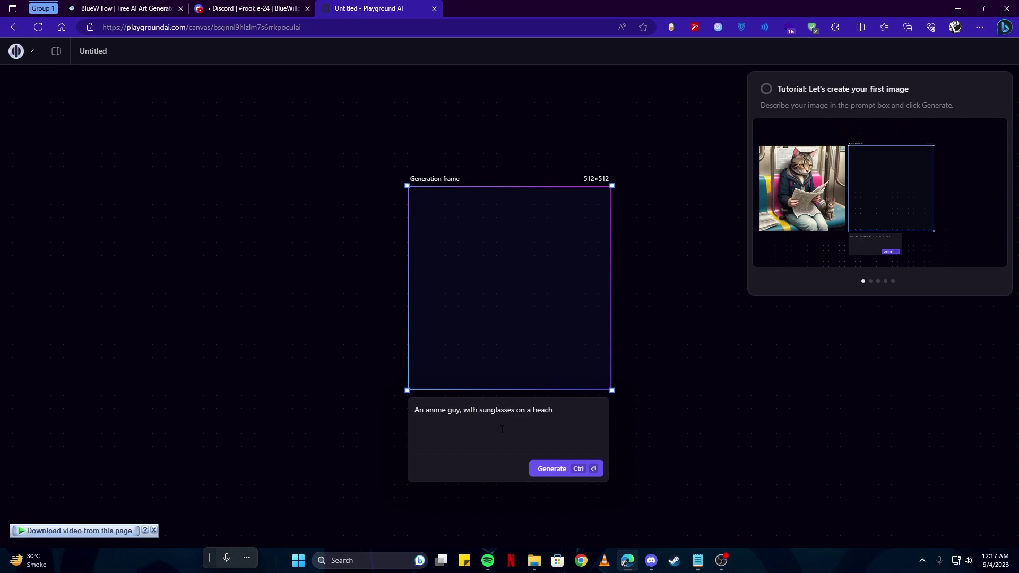
{"action": "left_click", "coordinate": [557, 468]}
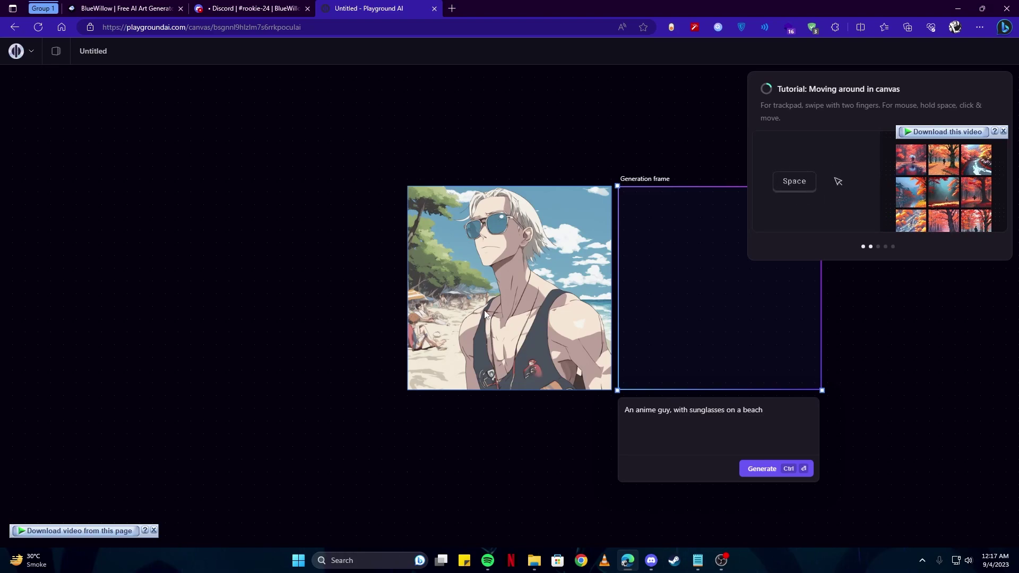
{"action": "left_click", "coordinate": [29, 54]}
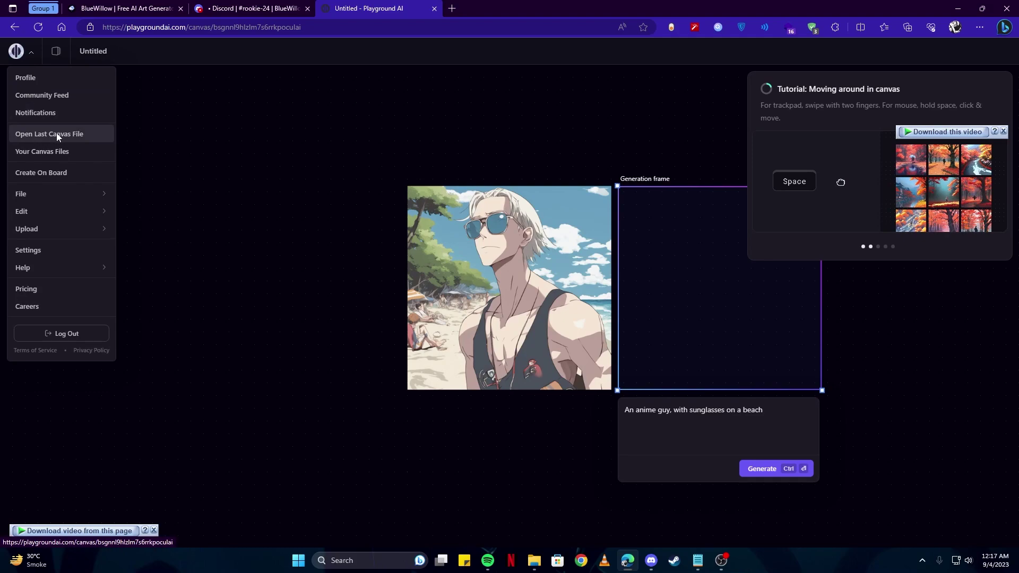
Delete the anime guy image, then reopen the Untitled canvas from the files list.
{"action": "right_click", "coordinate": [447, 253]}
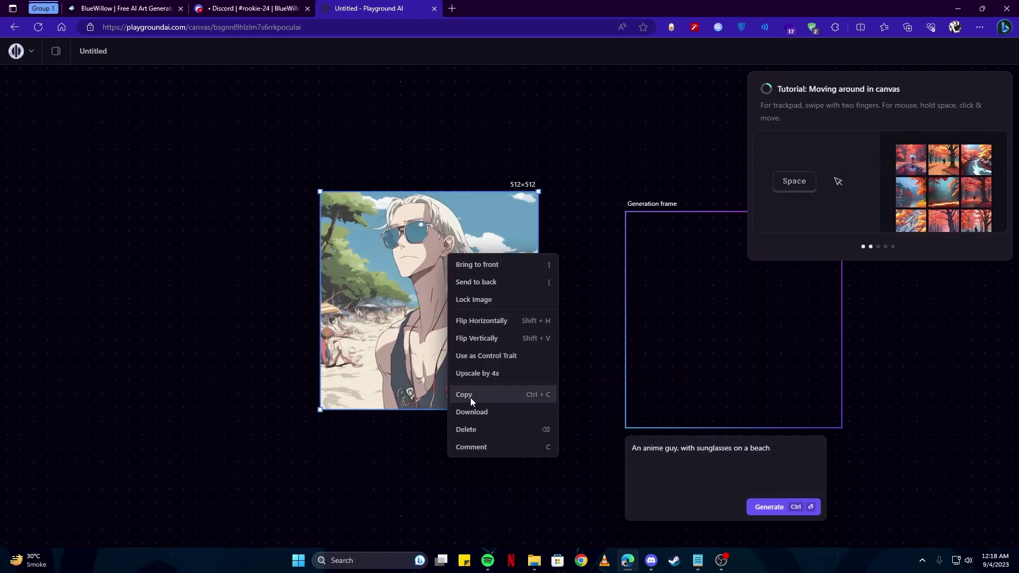
{"action": "left_click", "coordinate": [499, 434]}
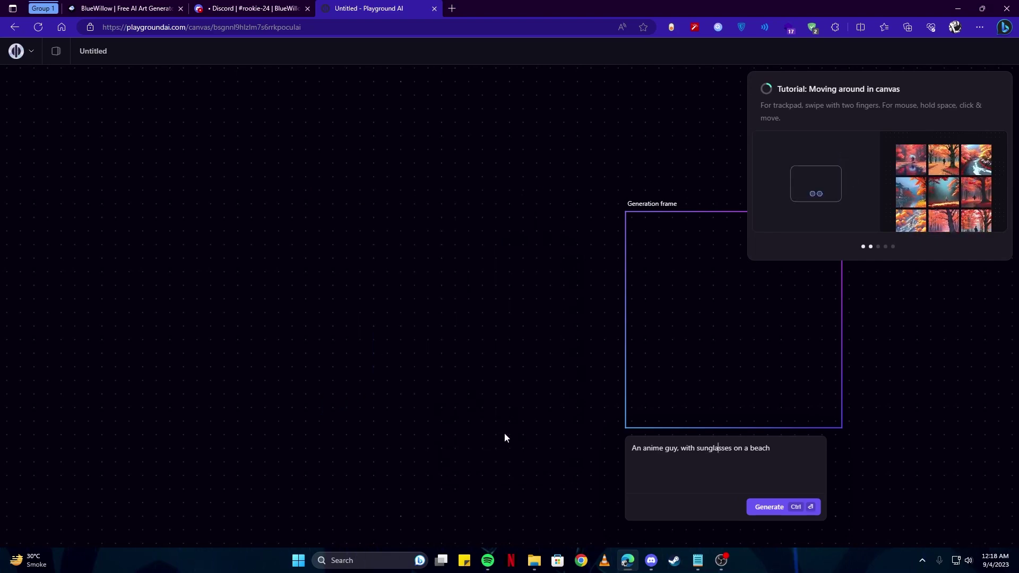
{"action": "left_click", "coordinate": [54, 53]}
{"action": "left_click", "coordinate": [53, 56]}
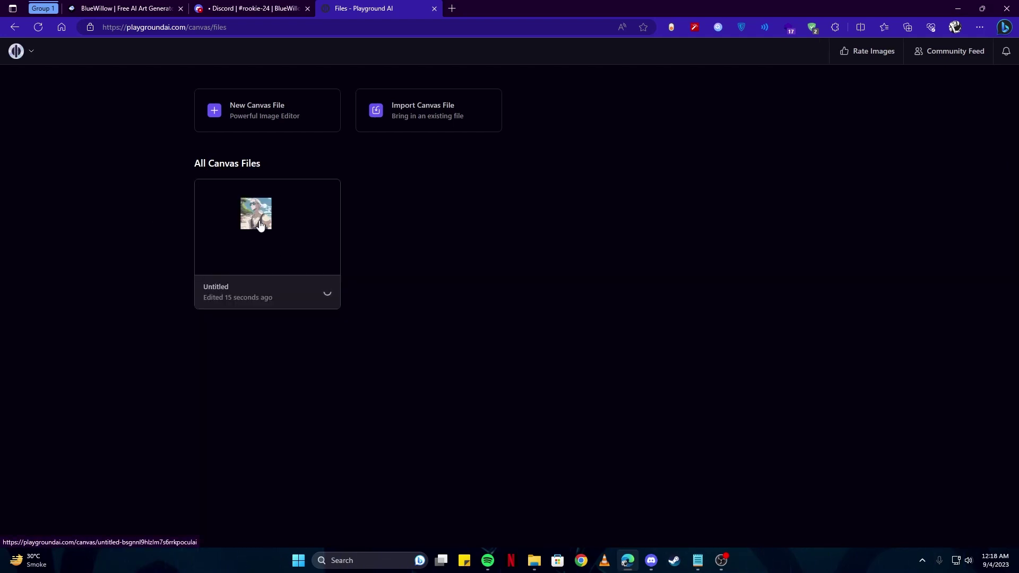
{"action": "left_click", "coordinate": [260, 226]}
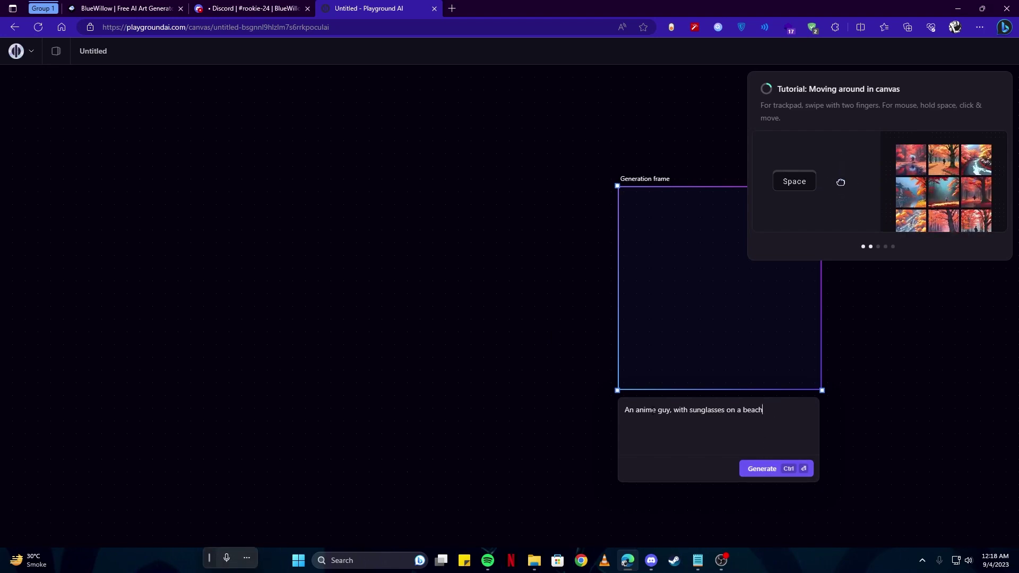
Replace 'guy' with 'girl' in the prompt and generate the anime girl beach image.
{"action": "double_click", "coordinate": [657, 412]}
{"action": "double_click", "coordinate": [661, 412]}
{"action": "type", "text": "girl"}
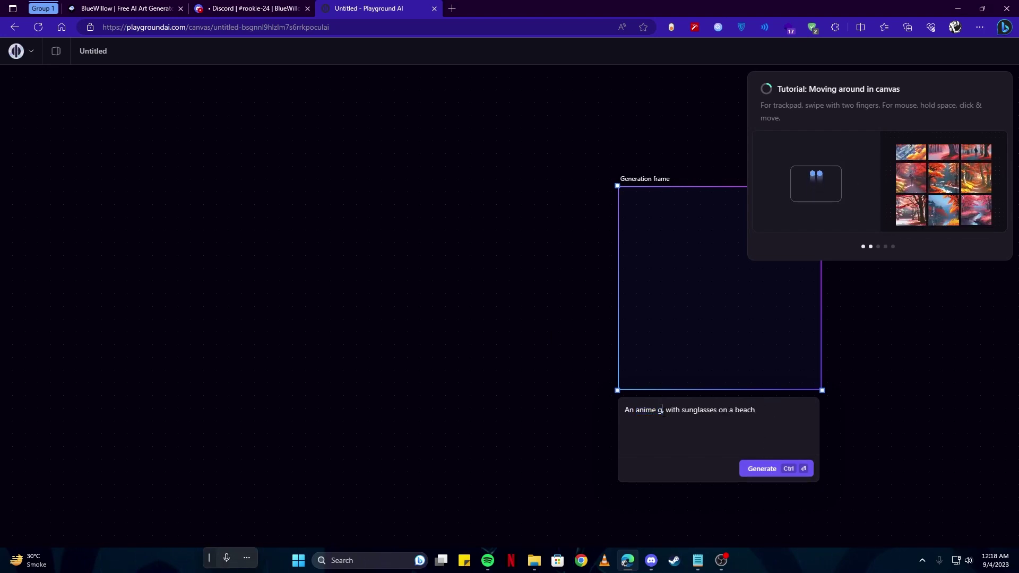
{"action": "key", "text": "ctrl+Right"}
{"action": "key", "text": "ctrl+Right"}
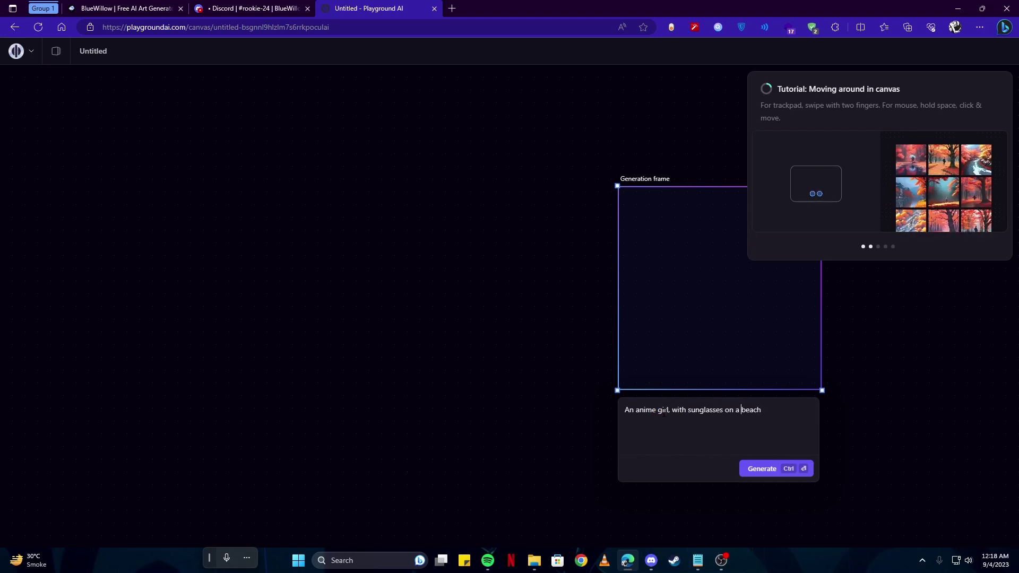
{"action": "left_click", "coordinate": [764, 468]}
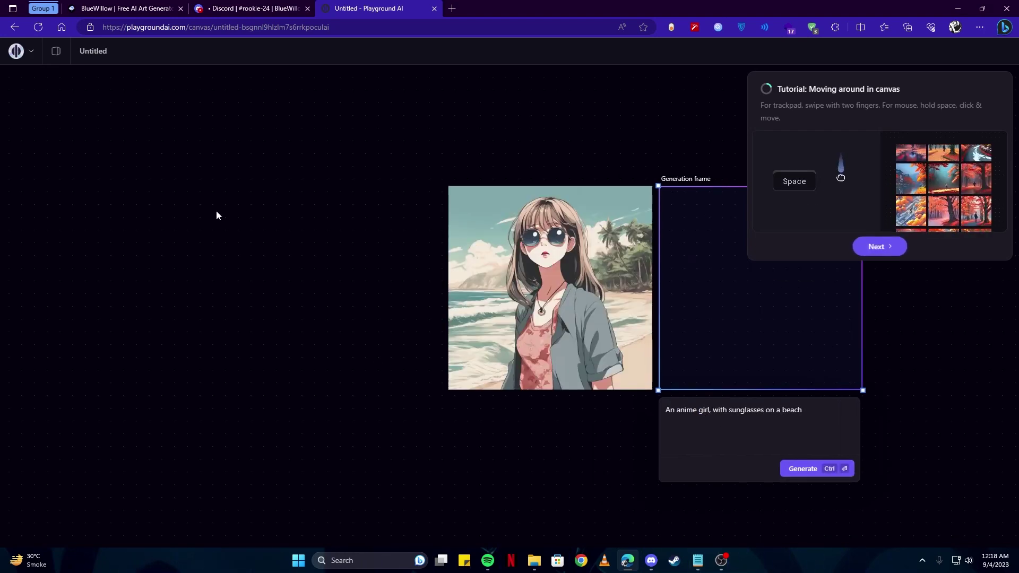
Reopen the Untitled canvas from files and drag the girl image to a new position.
{"action": "left_click", "coordinate": [55, 51]}
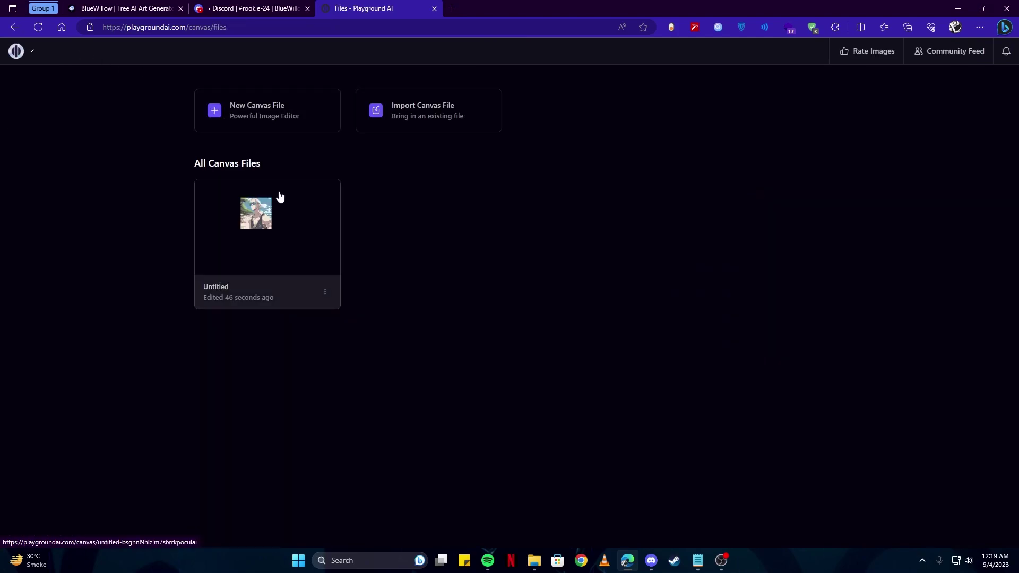
{"action": "left_click", "coordinate": [269, 239]}
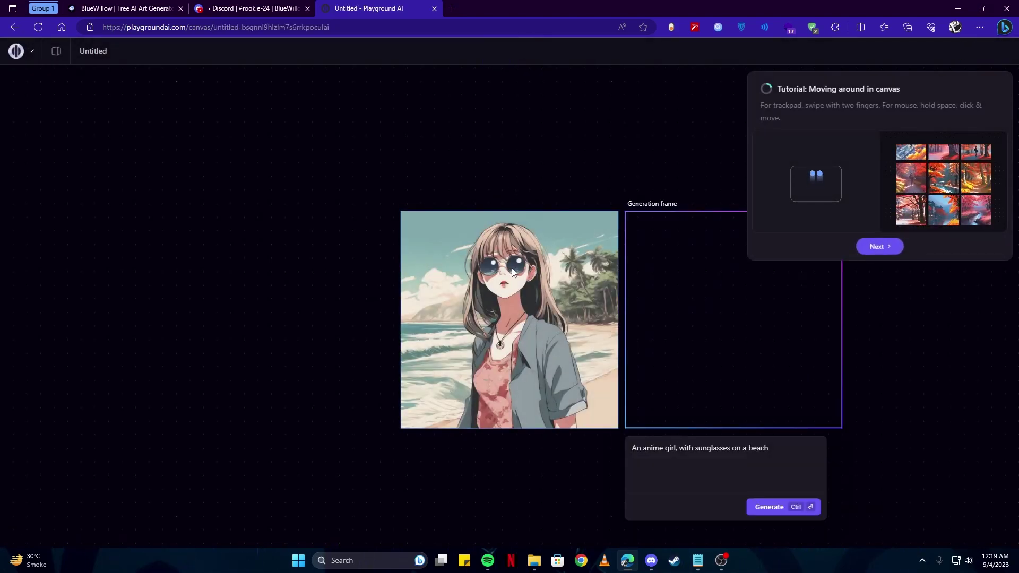
{"action": "right_click", "coordinate": [509, 272]}
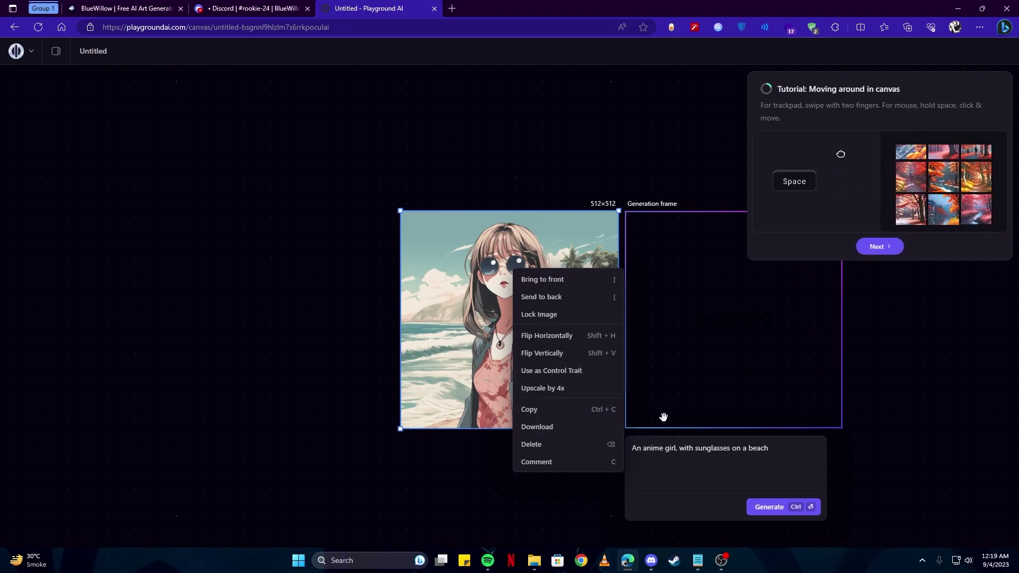
{"action": "left_click_drag", "start_coordinate": [491, 273], "coordinate": [313, 222]}
Search 'night cafe' in a new tab, open NightCafe Creator and pick the Anime v2 style.
{"action": "left_click", "coordinate": [452, 8]}
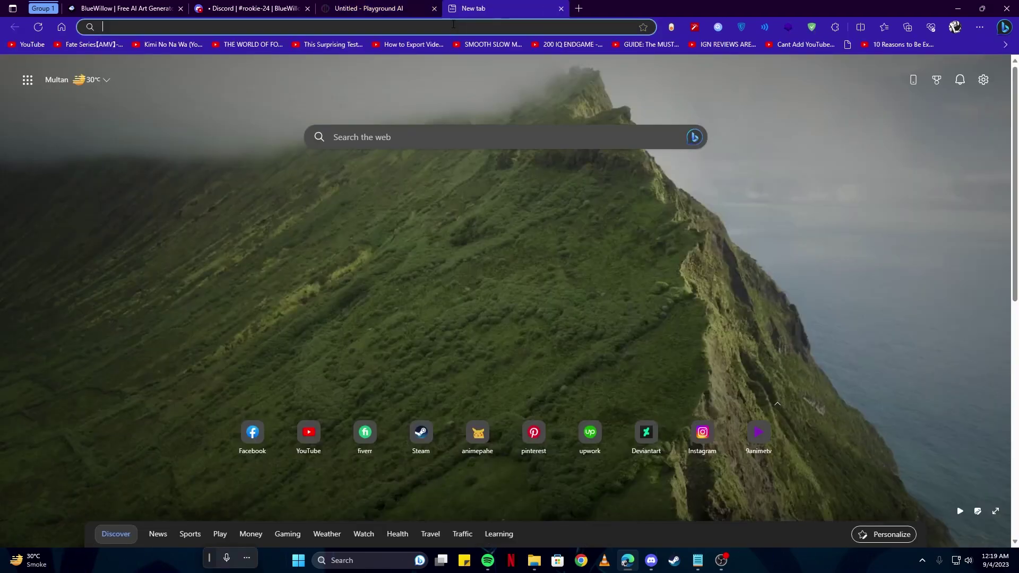
{"action": "type", "text": "night cafe"}
{"action": "key", "text": "Return"}
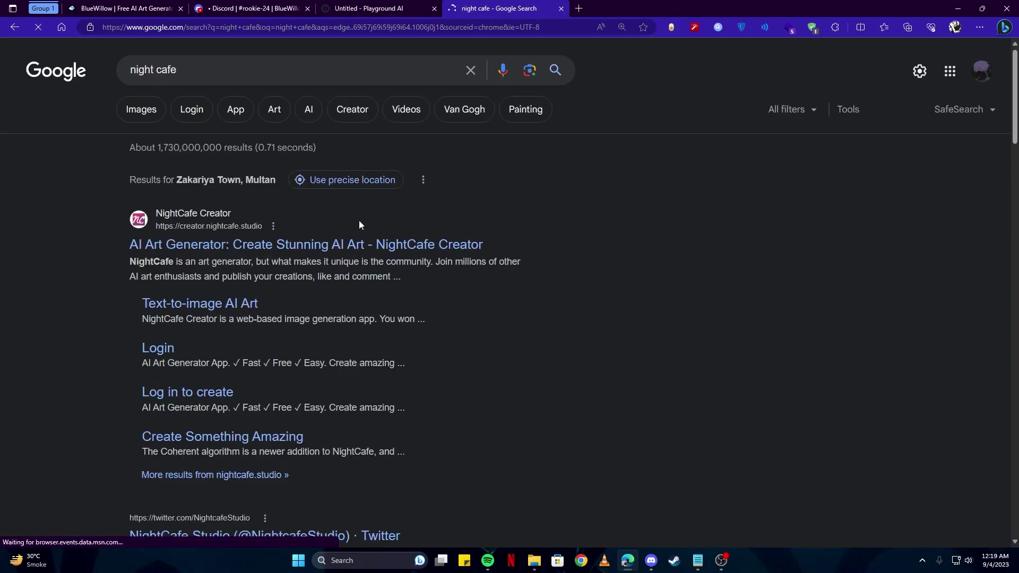
{"action": "left_click", "coordinate": [217, 243]}
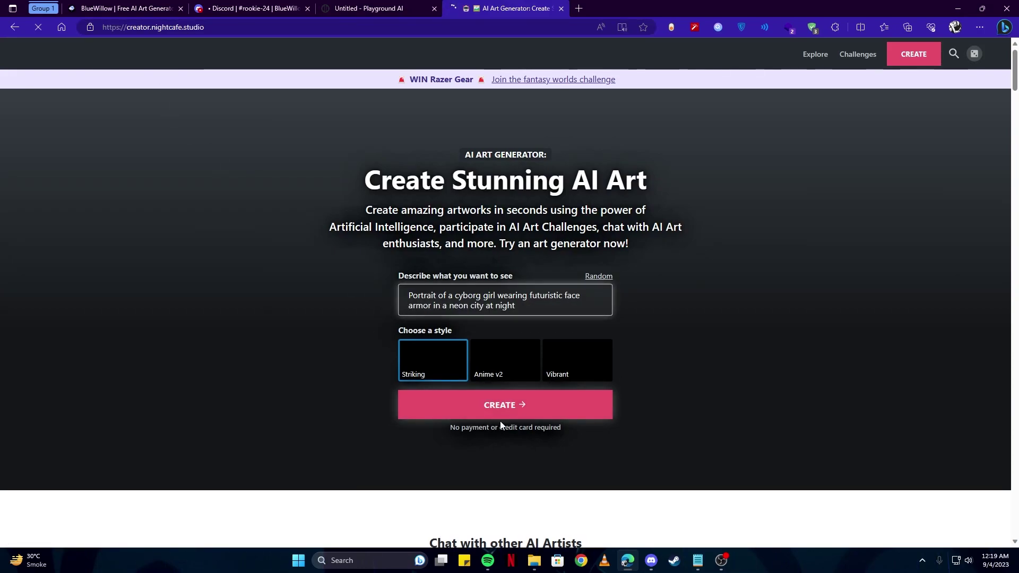
{"action": "left_click", "coordinate": [504, 368]}
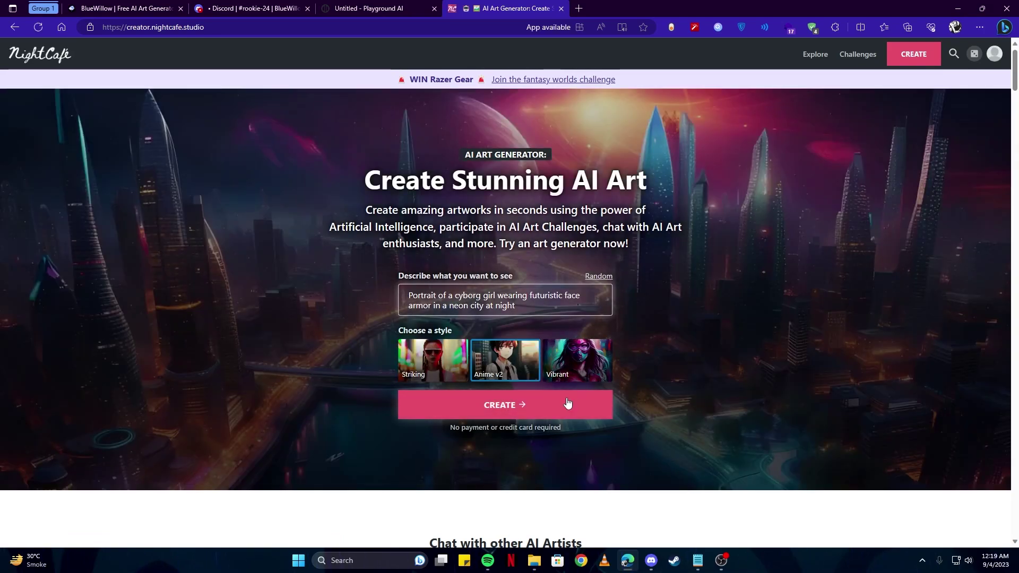
Switch to the Vibrant style, create the cyborg girl portrait, and sign up with Google.
{"action": "left_click", "coordinate": [577, 363]}
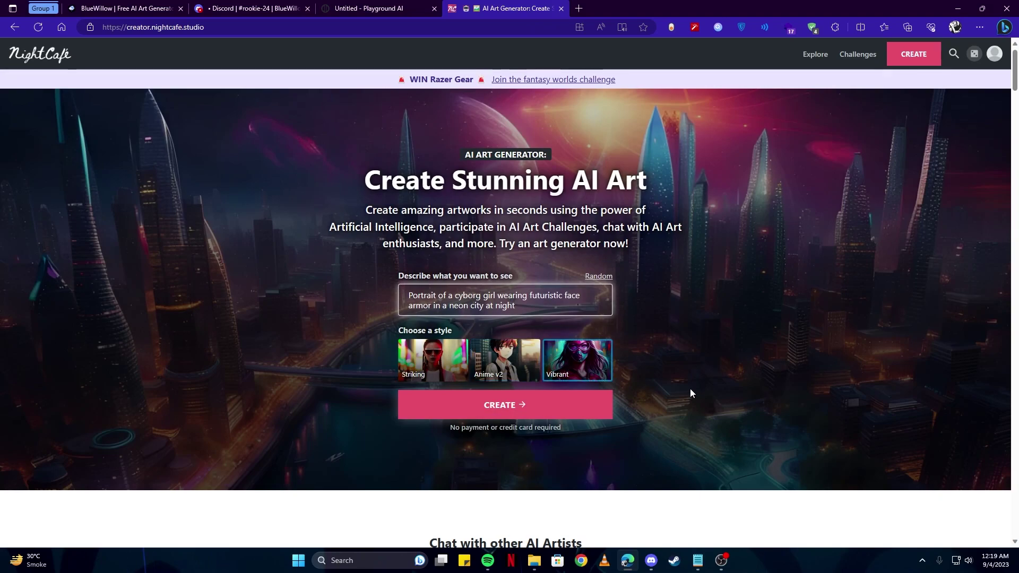
{"action": "left_click", "coordinate": [534, 408]}
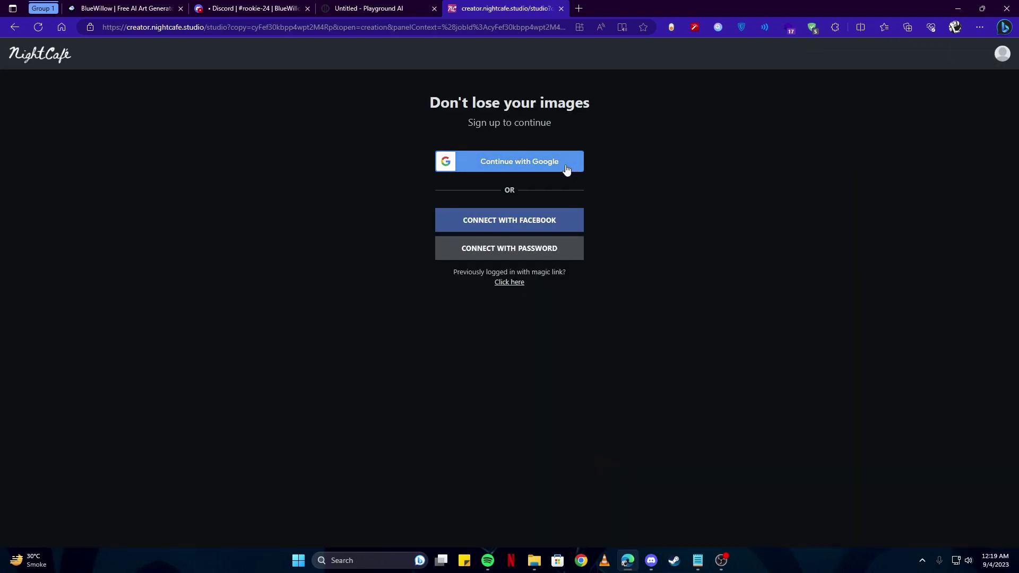
{"action": "left_click", "coordinate": [549, 166]}
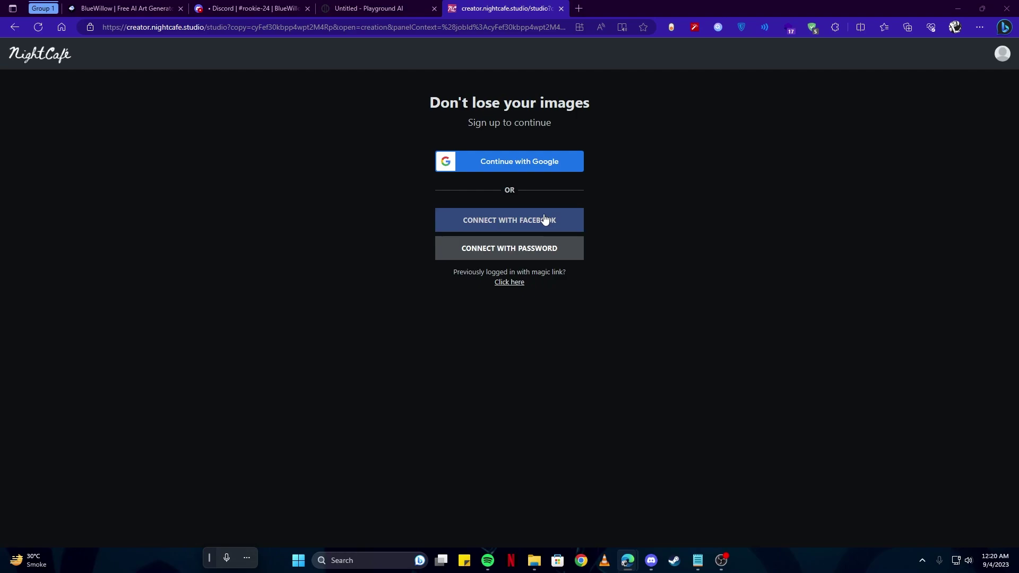
{"action": "left_click", "coordinate": [551, 162]}
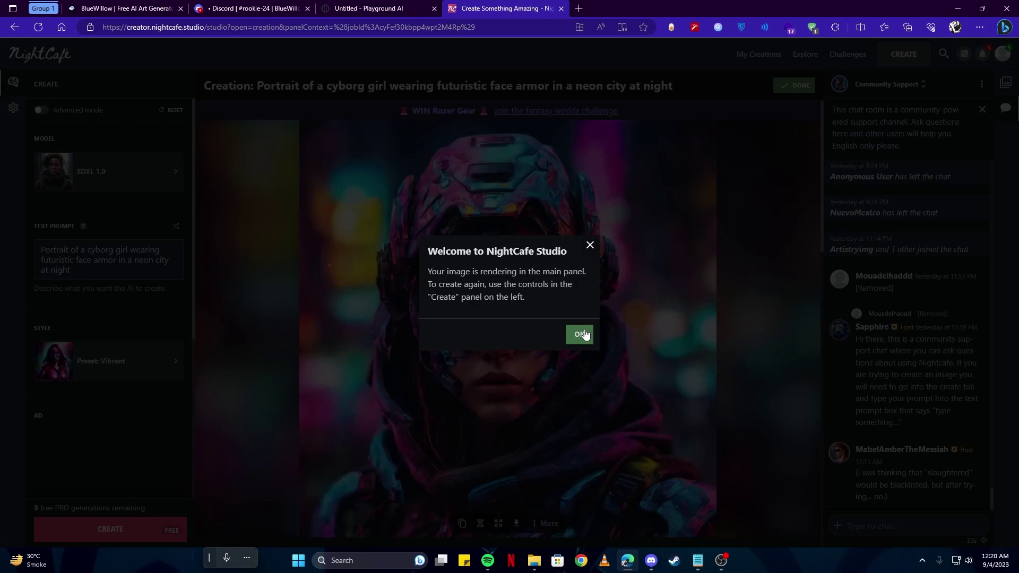
Dismiss the welcome message, close the finished creation and turn on Advanced mode.
{"action": "left_click", "coordinate": [585, 335]}
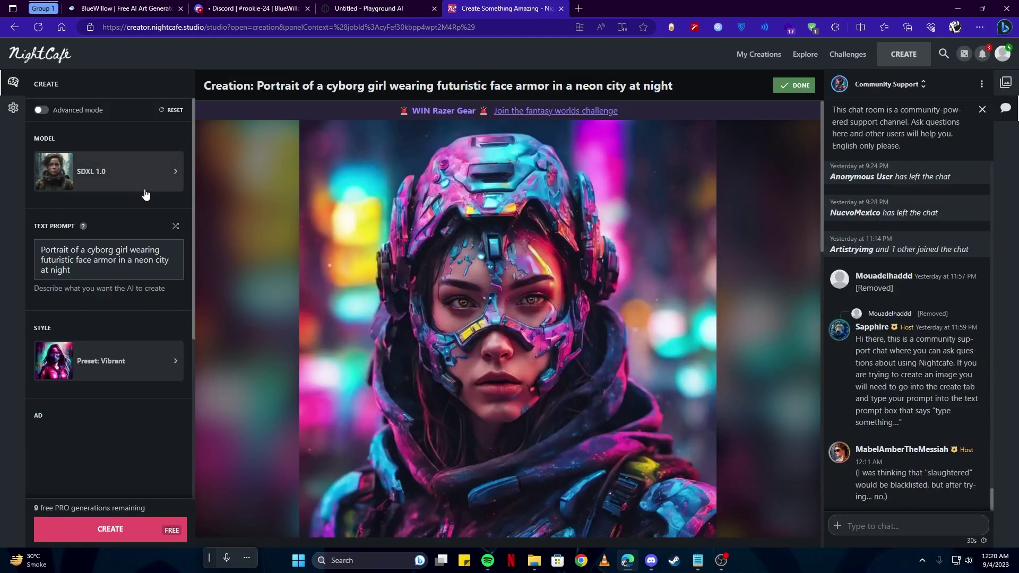
{"action": "left_click", "coordinate": [791, 87]}
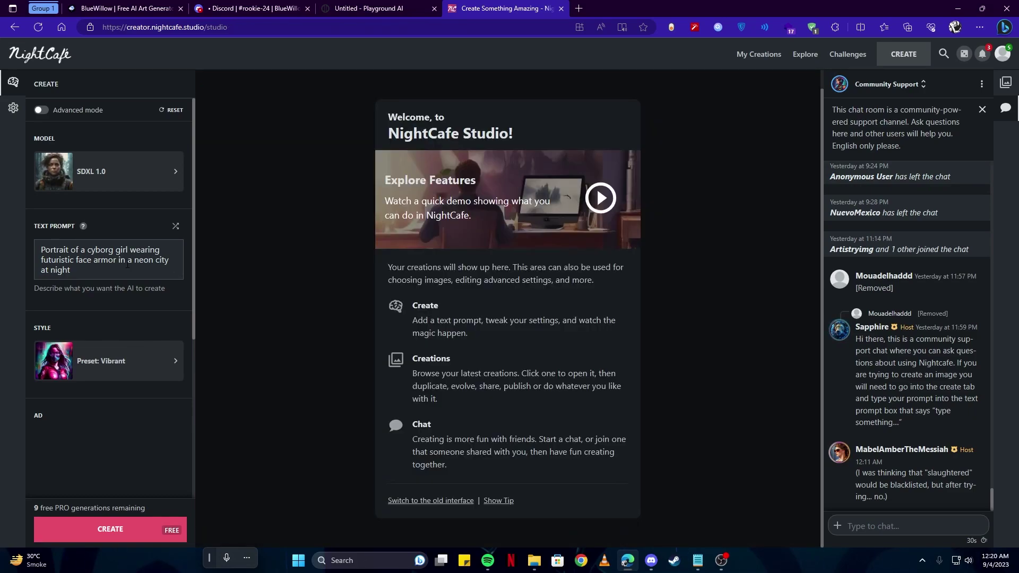
{"action": "left_click", "coordinate": [47, 114]}
Set the aspect ratio to 16:9 widescreen, then bring up the model list.
{"action": "scroll", "coordinate": [87, 154], "scroll_direction": "down", "scroll_amount": 2}
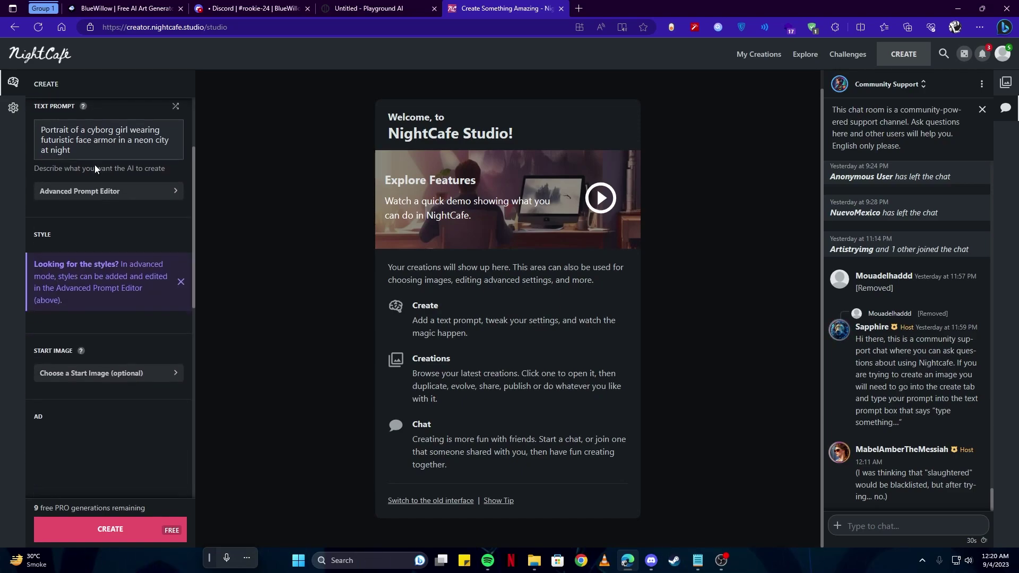
{"action": "scroll", "coordinate": [98, 202], "scroll_direction": "down", "scroll_amount": 8}
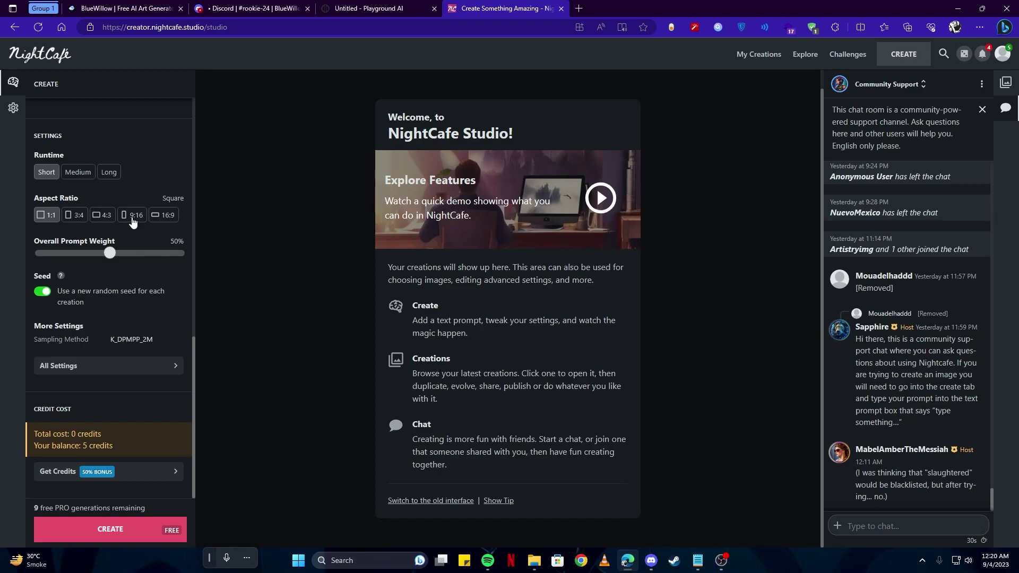
{"action": "left_click", "coordinate": [162, 218]}
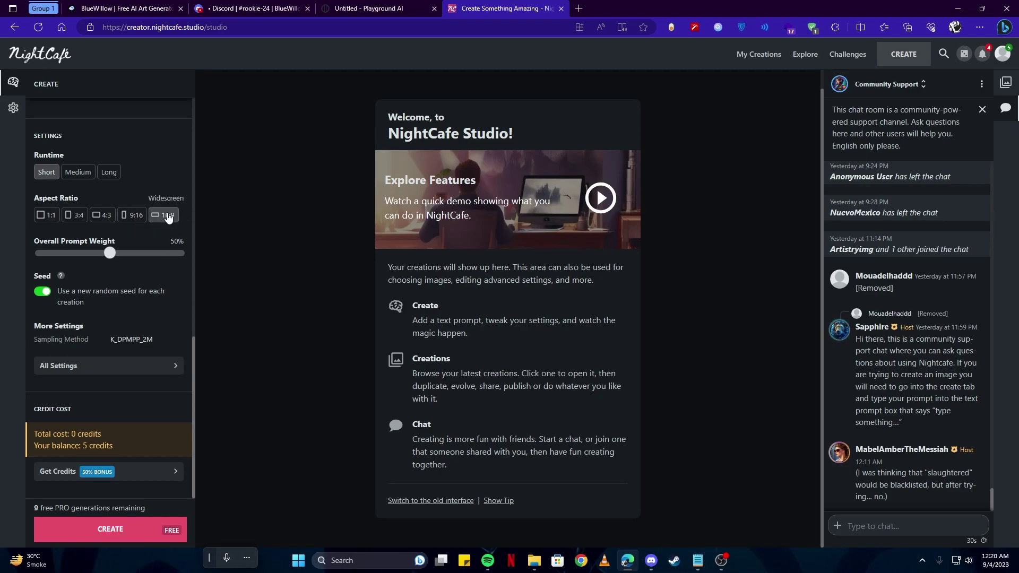
{"action": "scroll", "coordinate": [153, 280], "scroll_direction": "up", "scroll_amount": 1}
{"action": "scroll", "coordinate": [153, 280], "scroll_direction": "up", "scroll_amount": 5}
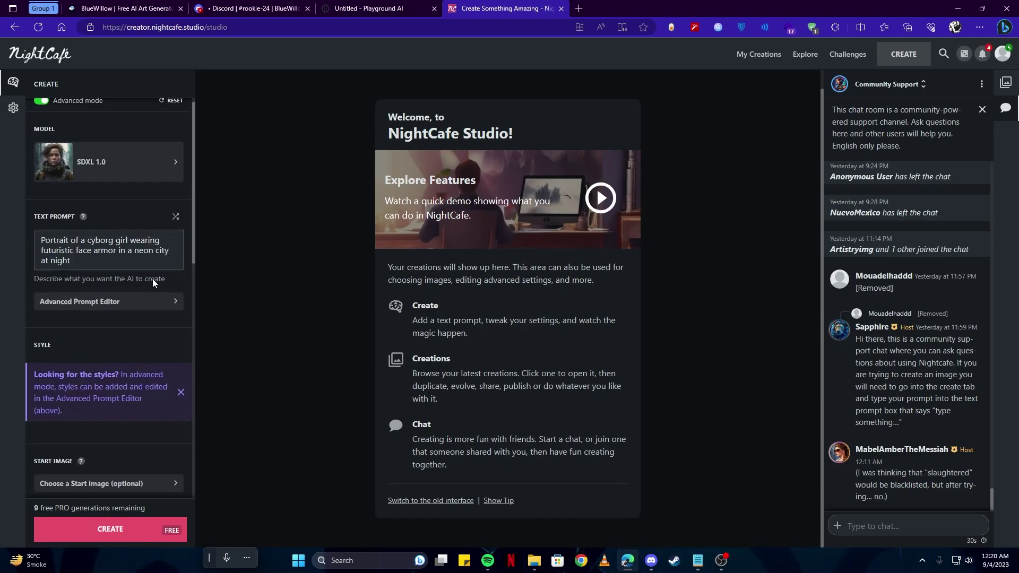
{"action": "left_click", "coordinate": [161, 174]}
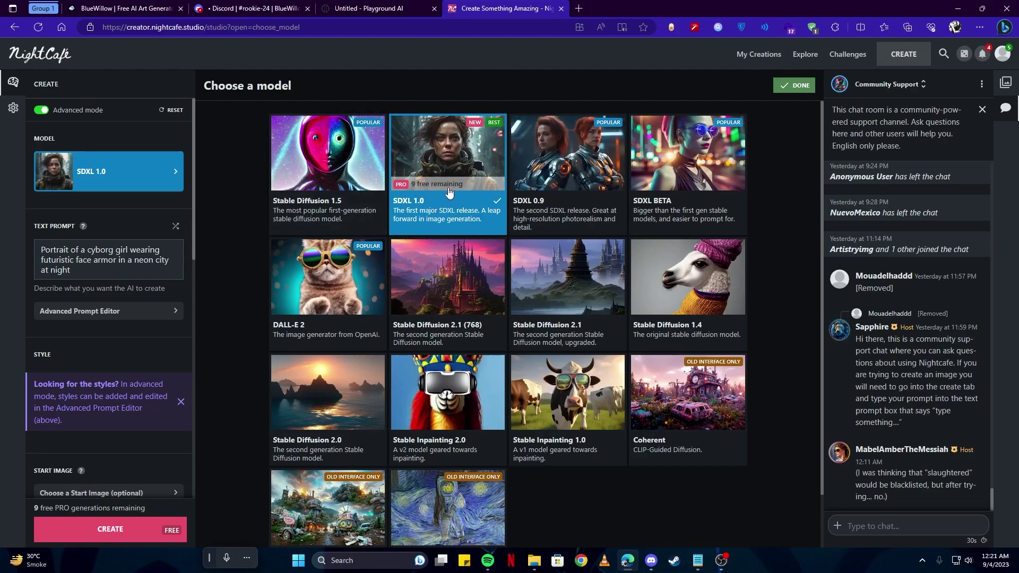
Review the cyborg-girl prompt and create a new widescreen portrait with the SDXL 1.0 model.
{"action": "scroll", "coordinate": [419, 194], "scroll_direction": "down", "scroll_amount": 2}
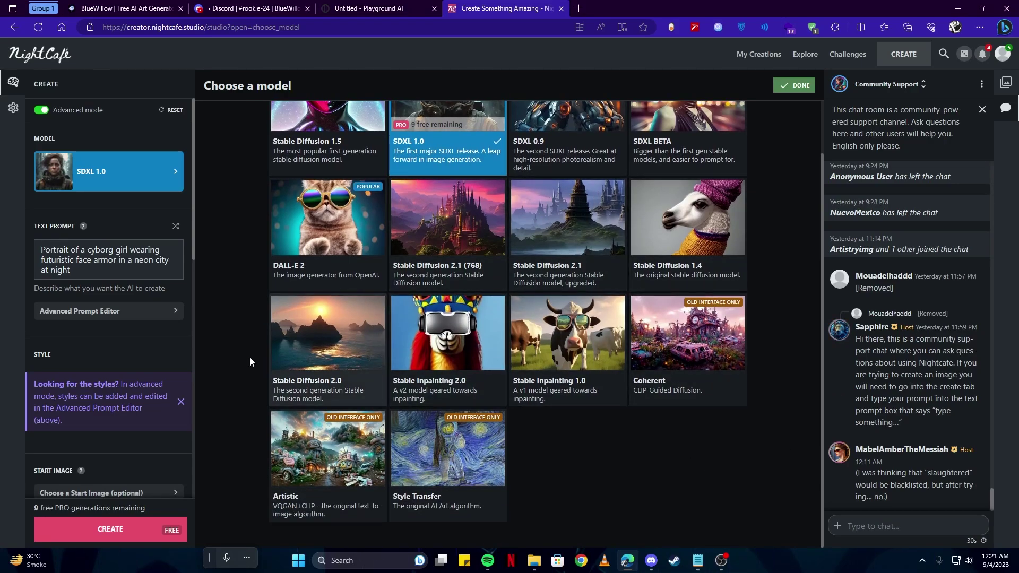
{"action": "scroll", "coordinate": [115, 328], "scroll_direction": "down", "scroll_amount": 2}
{"action": "scroll", "coordinate": [105, 196], "scroll_direction": "up", "scroll_amount": 2}
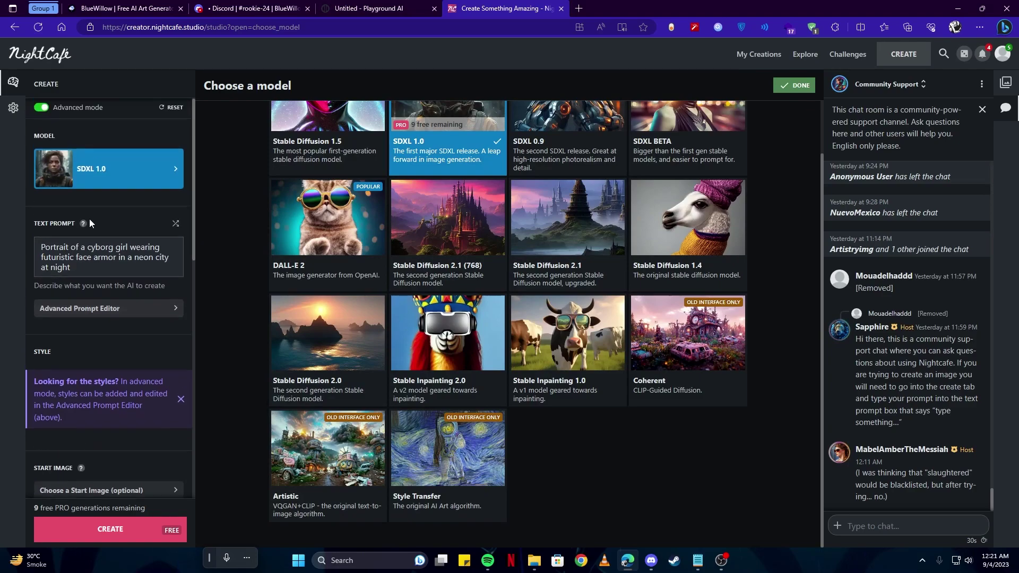
{"action": "triple_click", "coordinate": [85, 272]}
{"action": "left_click", "coordinate": [96, 271]}
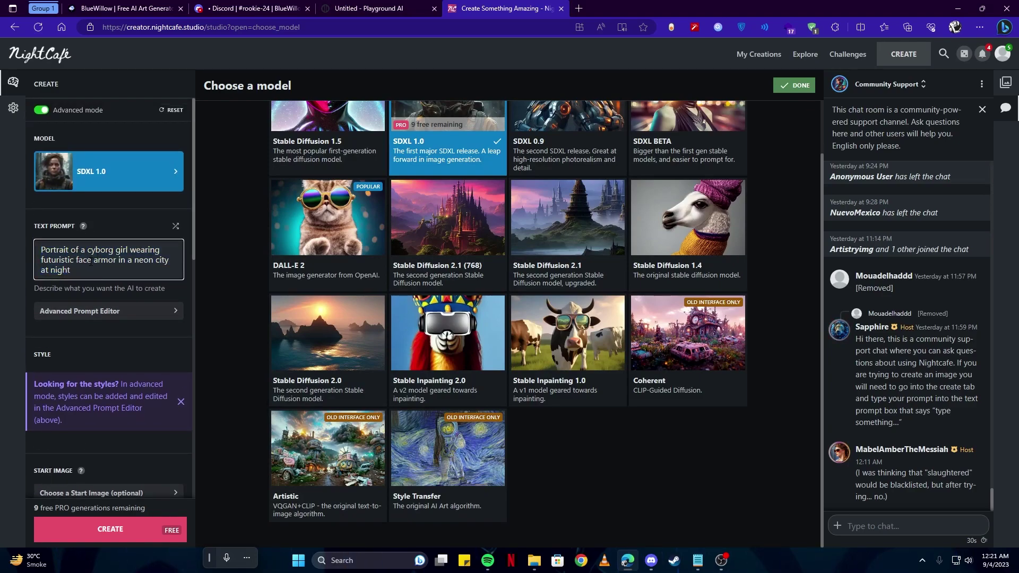
{"action": "scroll", "coordinate": [93, 276], "scroll_direction": "down", "scroll_amount": 3}
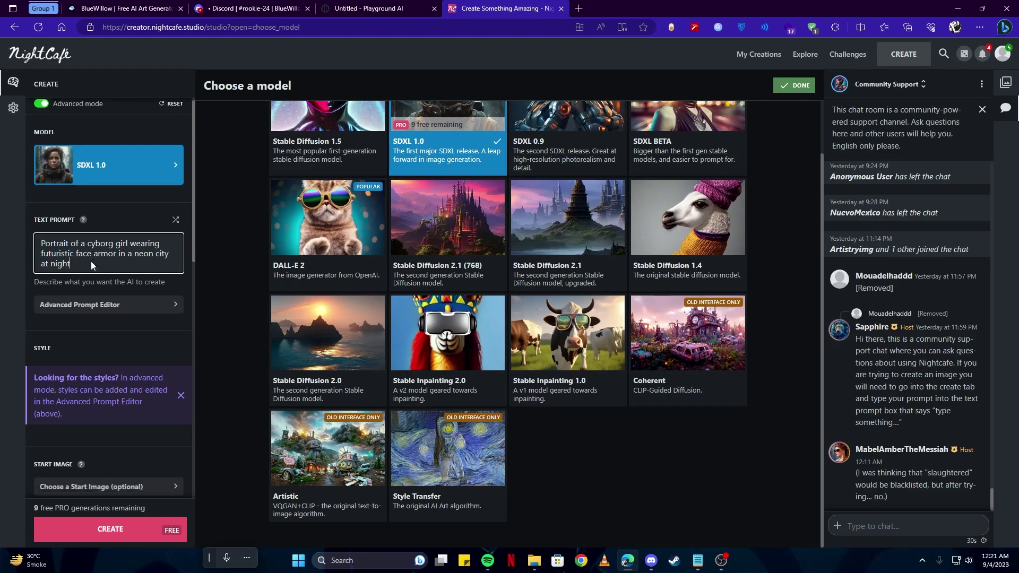
{"action": "left_click", "coordinate": [124, 528]}
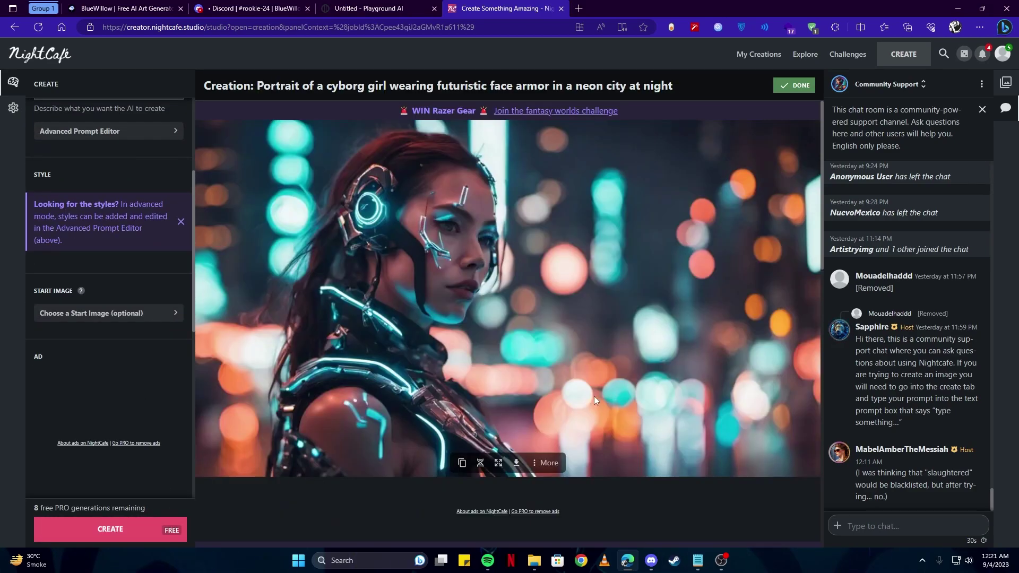
Dismiss the new cyborg image's action menu and scroll down to its creation details.
{"action": "left_click", "coordinate": [543, 463]}
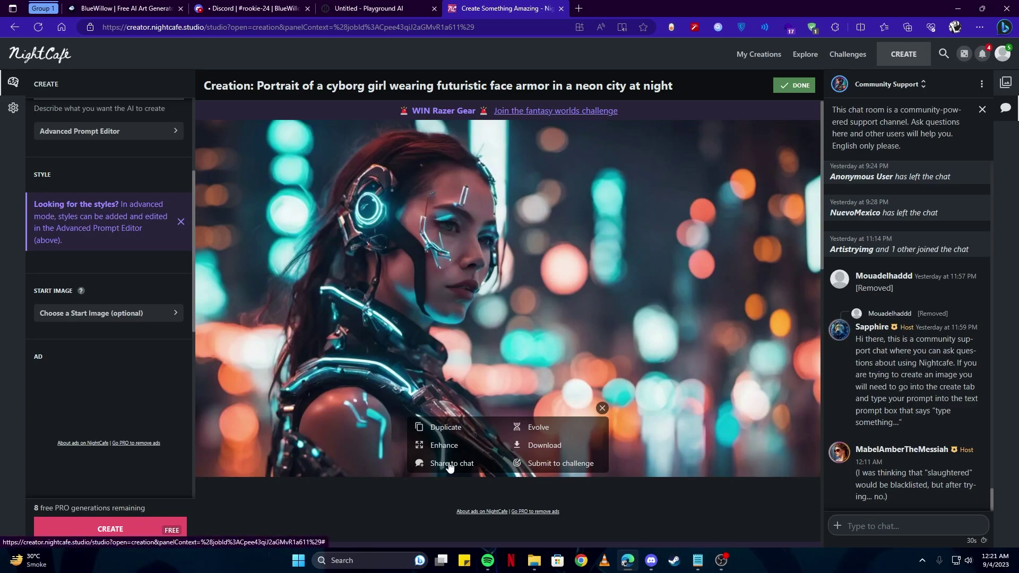
{"action": "left_click", "coordinate": [602, 408]}
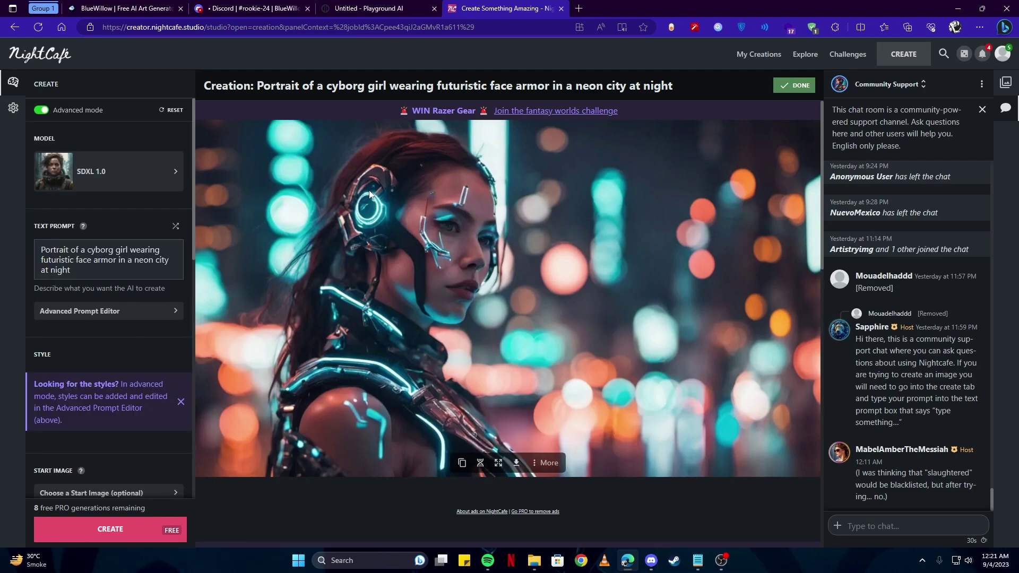
{"action": "scroll", "coordinate": [366, 196], "scroll_direction": "down", "scroll_amount": 7}
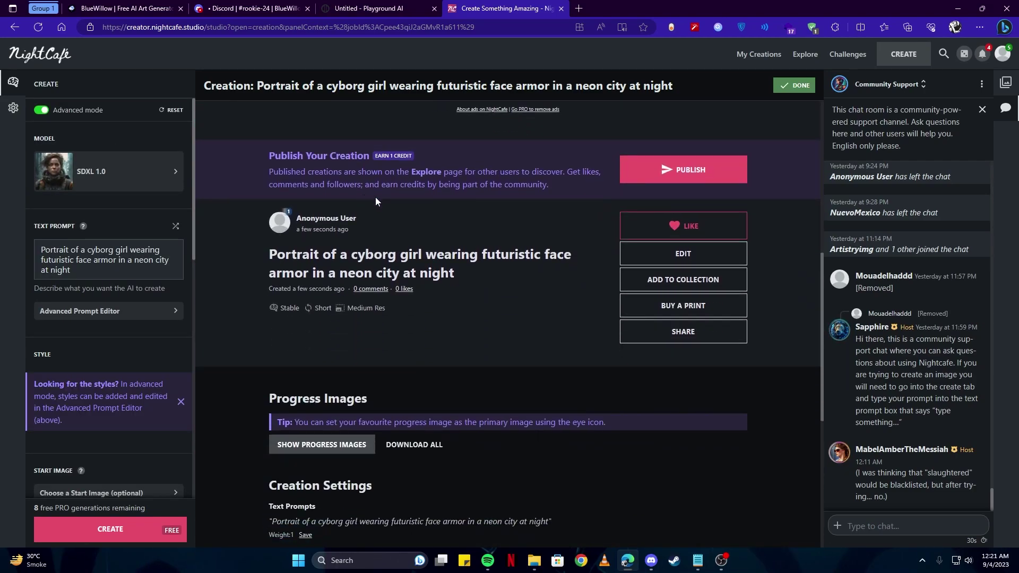
Go to leonardo.ai in a new browser tab.
{"action": "scroll", "coordinate": [375, 199], "scroll_direction": "down", "scroll_amount": 3}
{"action": "key", "text": "ctrl+t"}
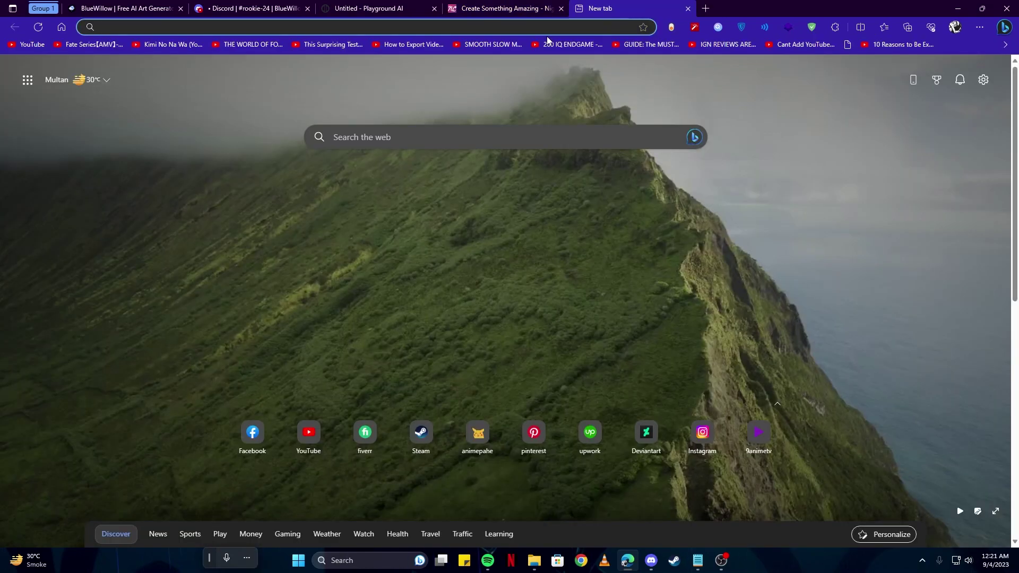
{"action": "type", "text": "leonardo.ai"}
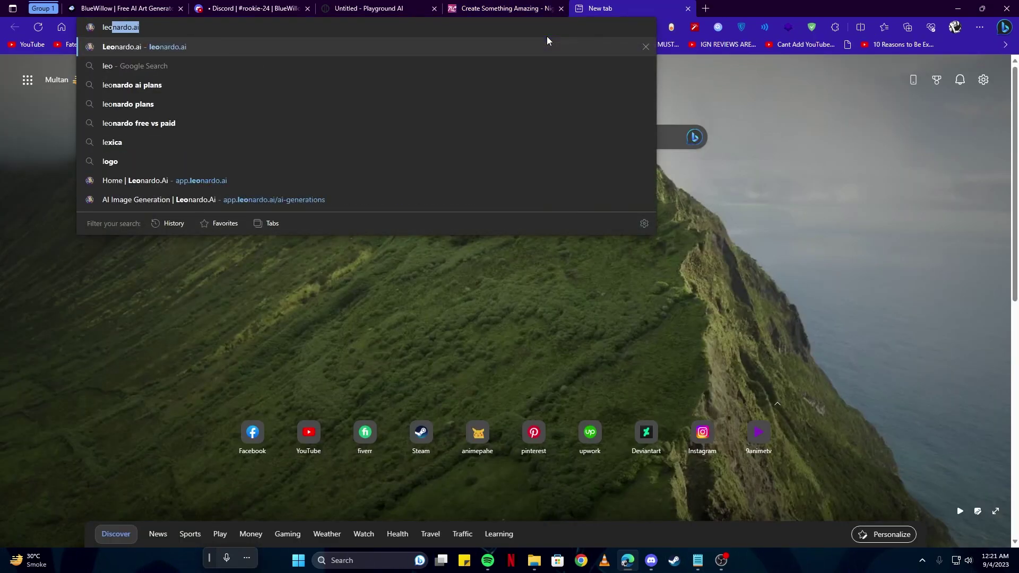
{"action": "key", "text": "Return"}
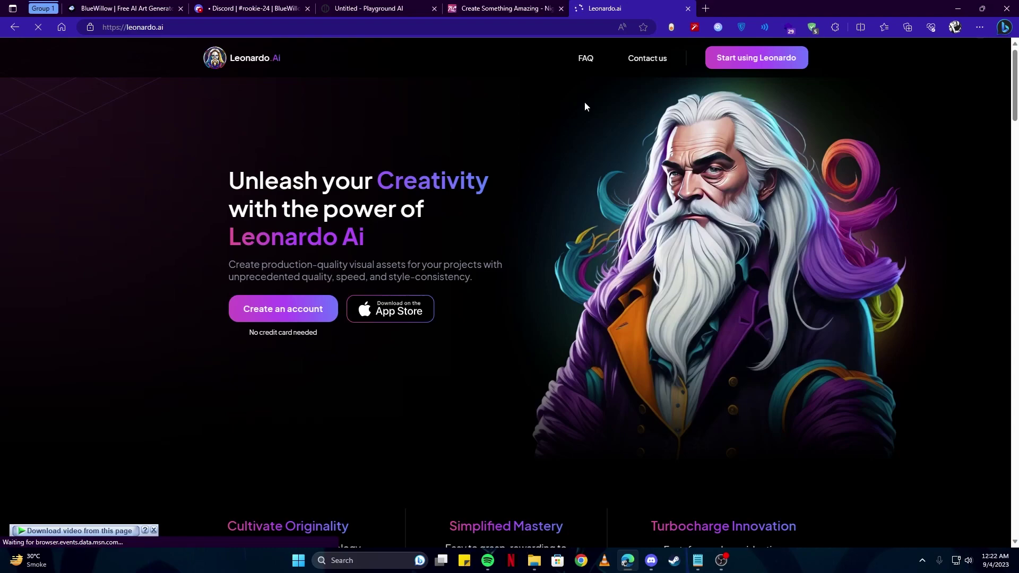
Enter the Leonardo app as a whitelisted user and switch to the app tab.
{"action": "left_click", "coordinate": [732, 61]}
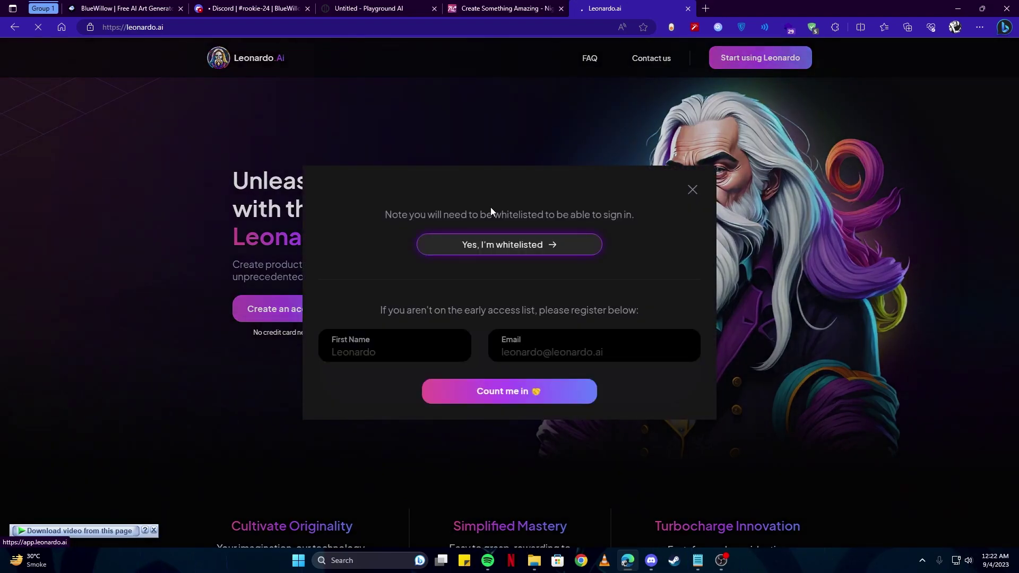
{"action": "left_click", "coordinate": [496, 242]}
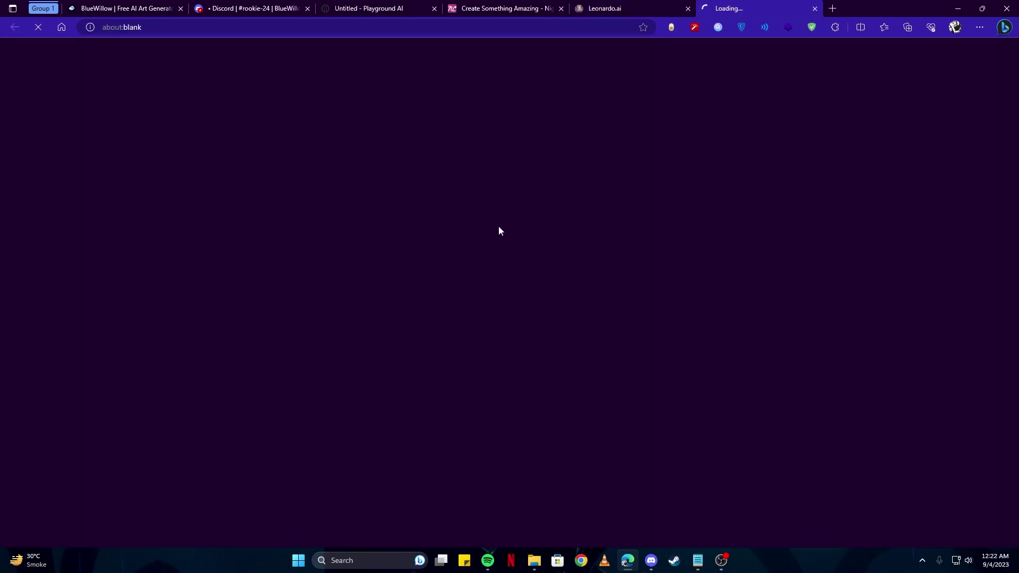
{"action": "key", "text": "ctrl+shift+Tab"}
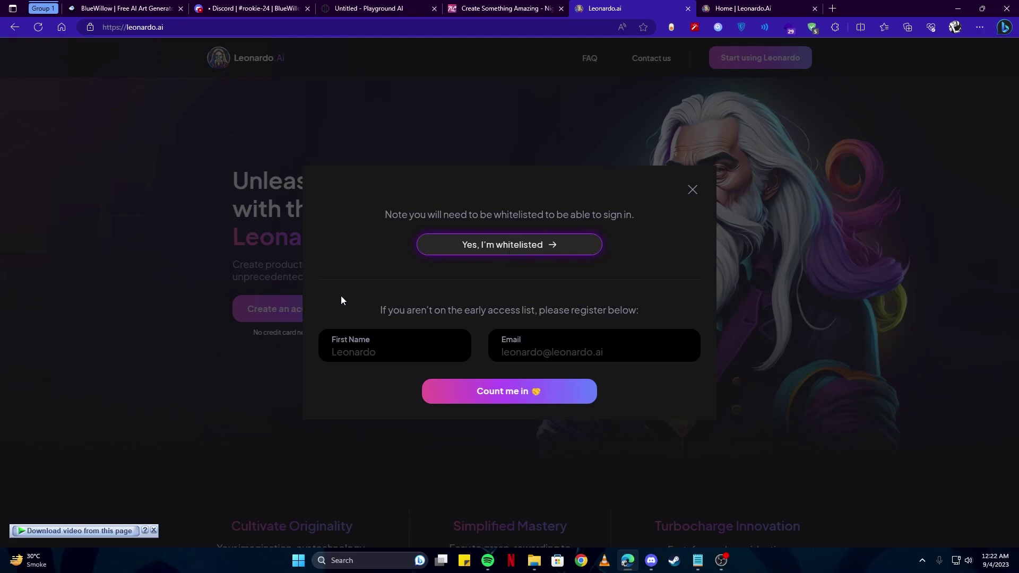
{"action": "left_click", "coordinate": [743, 8]}
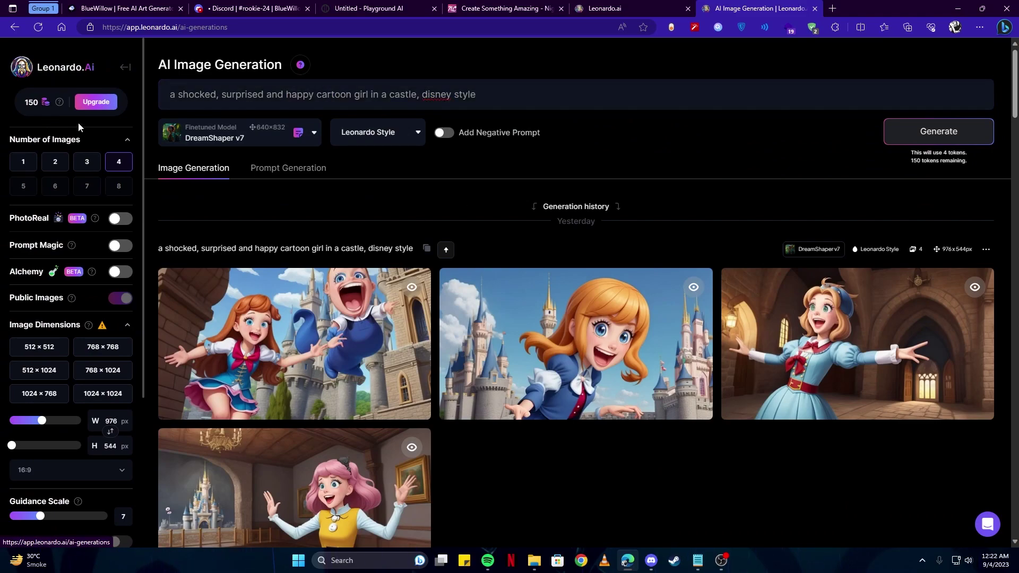
{"action": "mouse_move", "coordinate": [59, 102]}
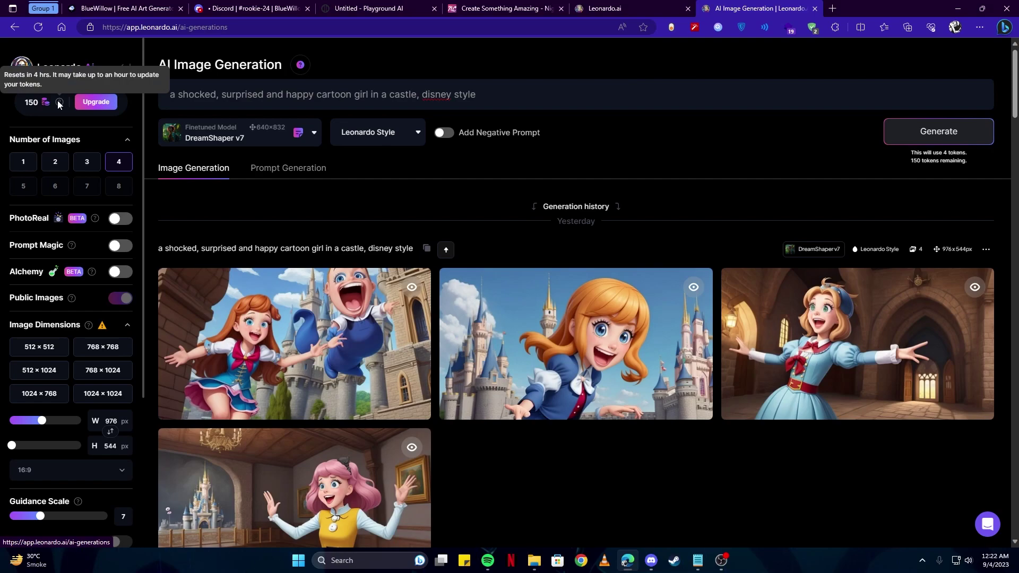
{"action": "scroll", "coordinate": [58, 104], "scroll_direction": "down", "scroll_amount": 4}
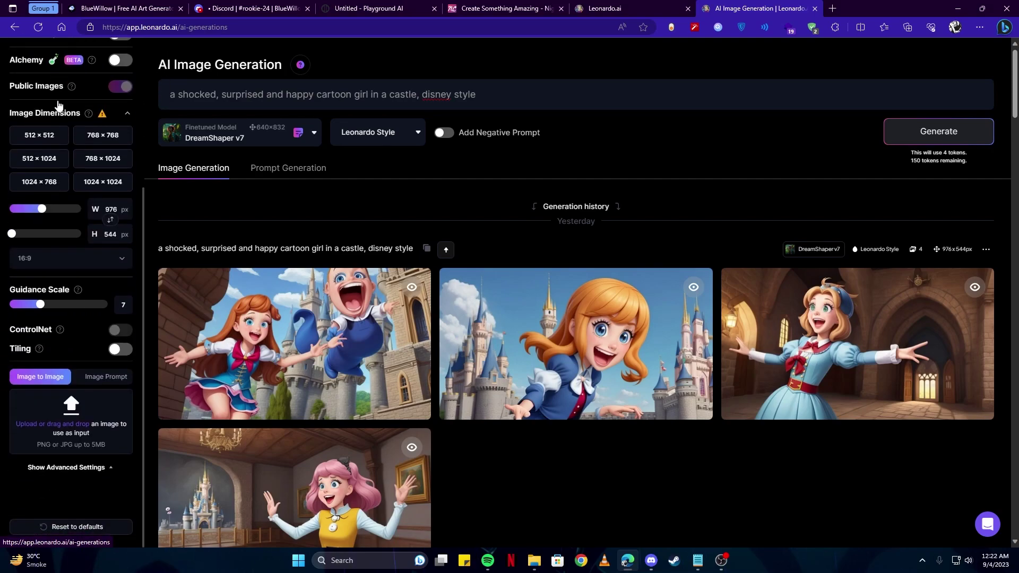
{"action": "scroll", "coordinate": [59, 104], "scroll_direction": "up", "scroll_amount": 4}
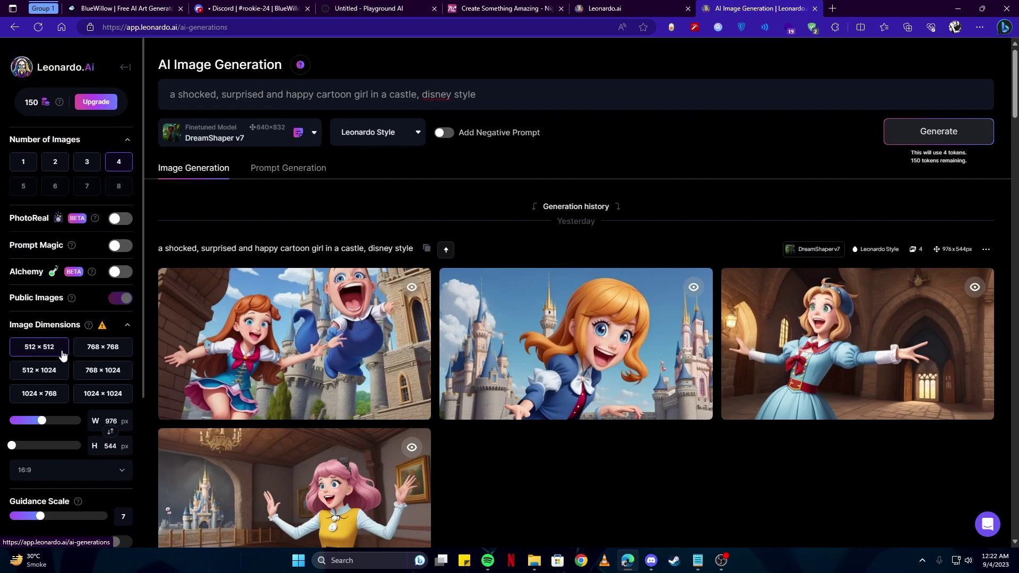
{"action": "scroll", "coordinate": [67, 348], "scroll_direction": "down", "scroll_amount": 4}
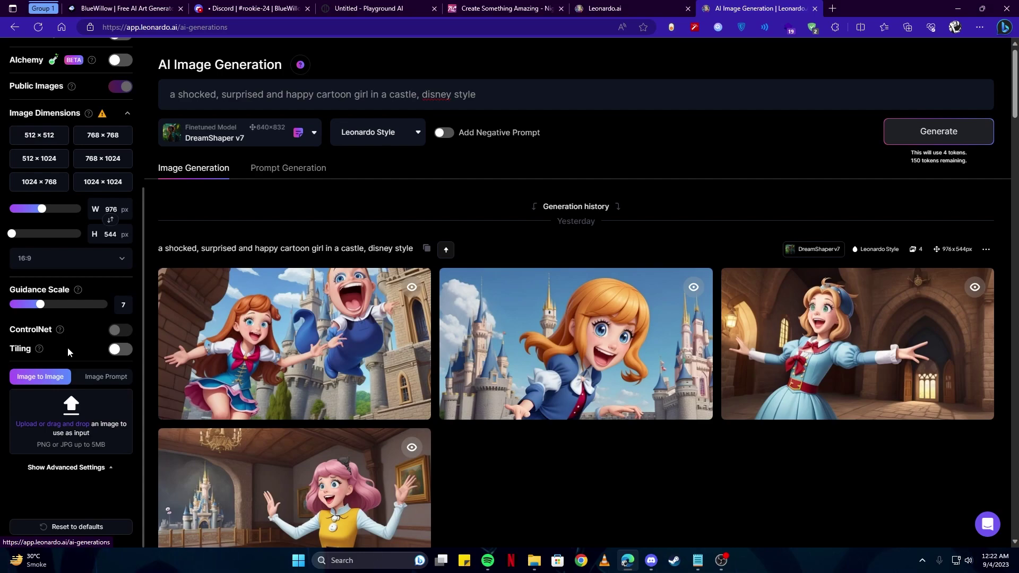
{"action": "scroll", "coordinate": [68, 347], "scroll_direction": "up", "scroll_amount": 4}
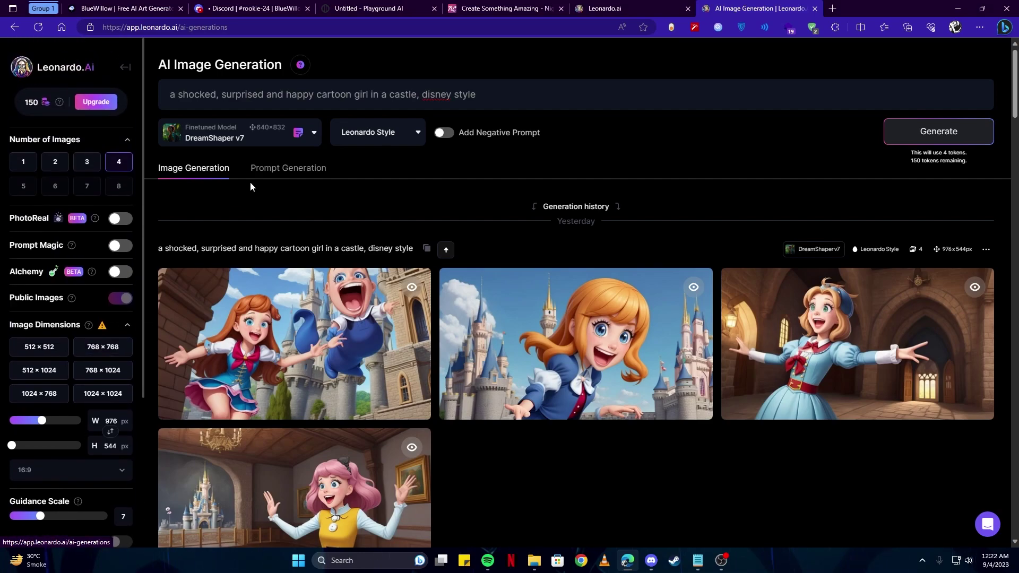
Select the SDXL 0.9 model and change the prompt to 'a shocked, and cool looking anime girl'.
{"action": "left_click", "coordinate": [232, 141]}
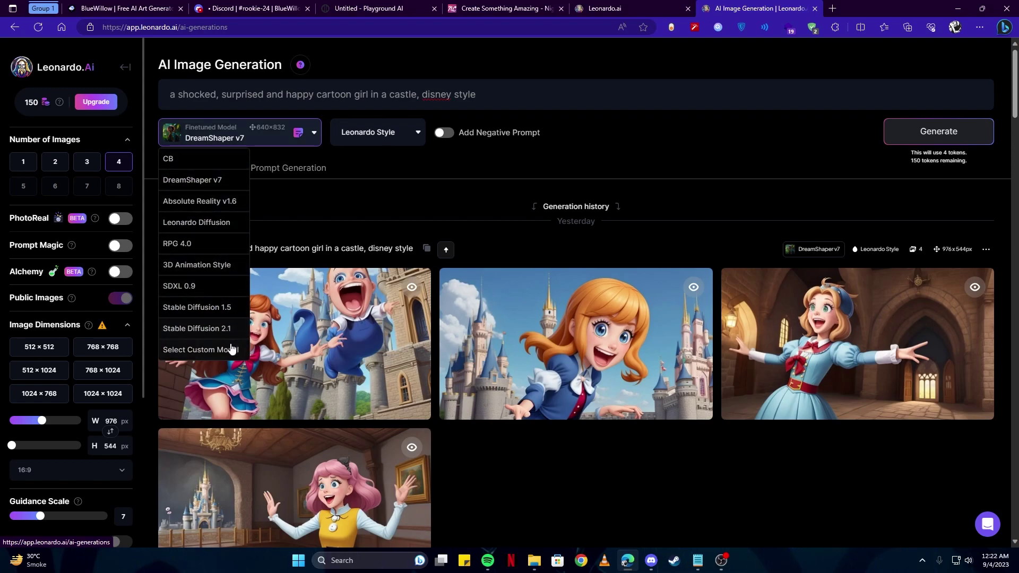
{"action": "left_click", "coordinate": [182, 295]}
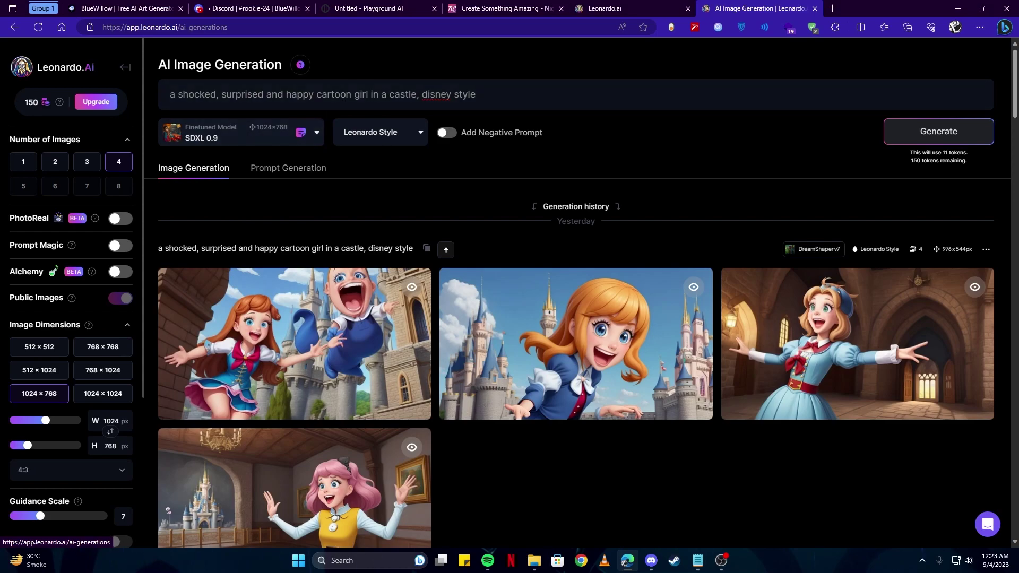
{"action": "double_click", "coordinate": [206, 94]}
{"action": "left_click_drag", "start_coordinate": [222, 94], "coordinate": [551, 121]}
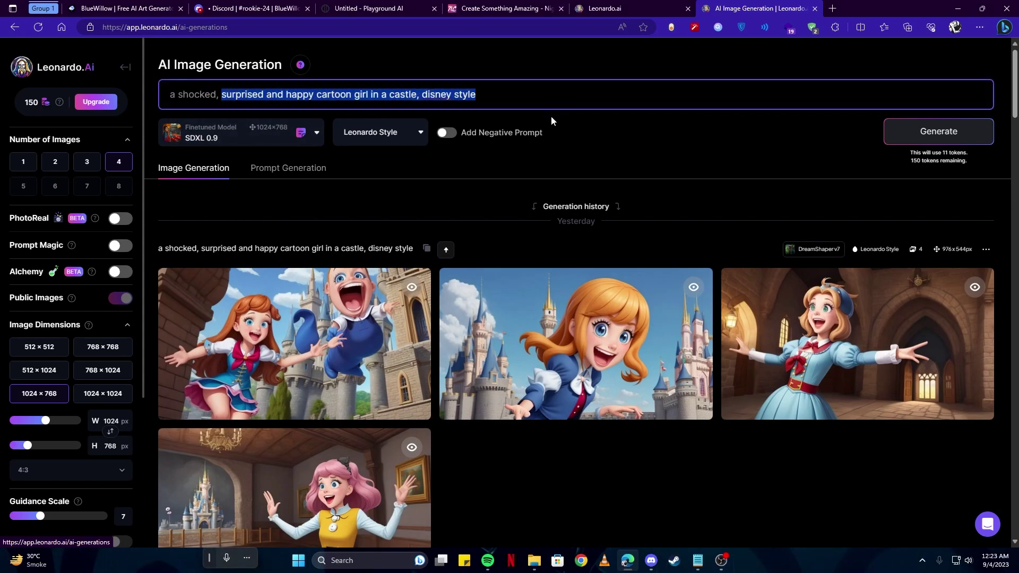
{"action": "key", "text": "End"}
{"action": "key", "text": "ctrl+BackSpace"}
{"action": "key", "text": "ctrl+BackSpace"}
{"action": "key", "text": "ctrl+BackSpace"}
{"action": "key", "text": "ctrl+BackSpace"}
{"action": "key", "text": "ctrl+BackSpace"}
{"action": "key", "text": "ctrl+BackSpace"}
{"action": "key", "text": "ctrl+BackSpace"}
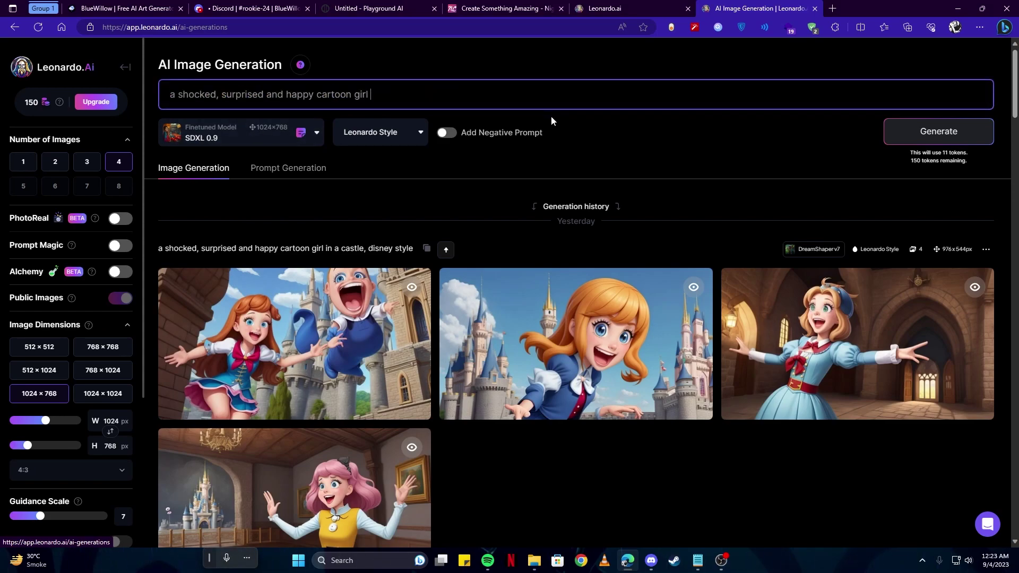
{"action": "key", "text": "ctrl+BackSpace"}
{"action": "key", "text": "ctrl+BackSpace"}
{"action": "key", "text": "ctrl+BackSpace"}
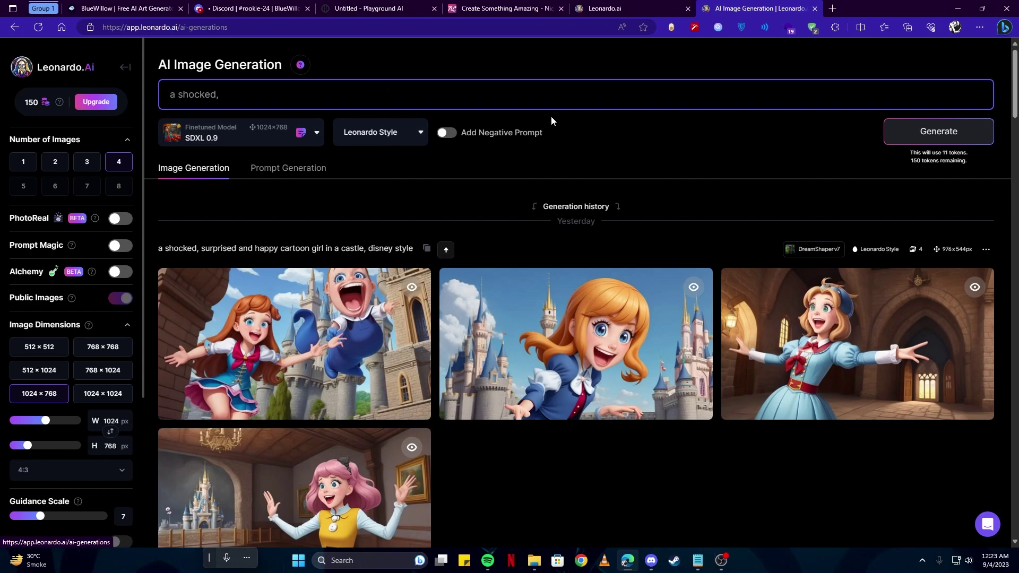
{"action": "type", "text": "and cool looking anime girl"}
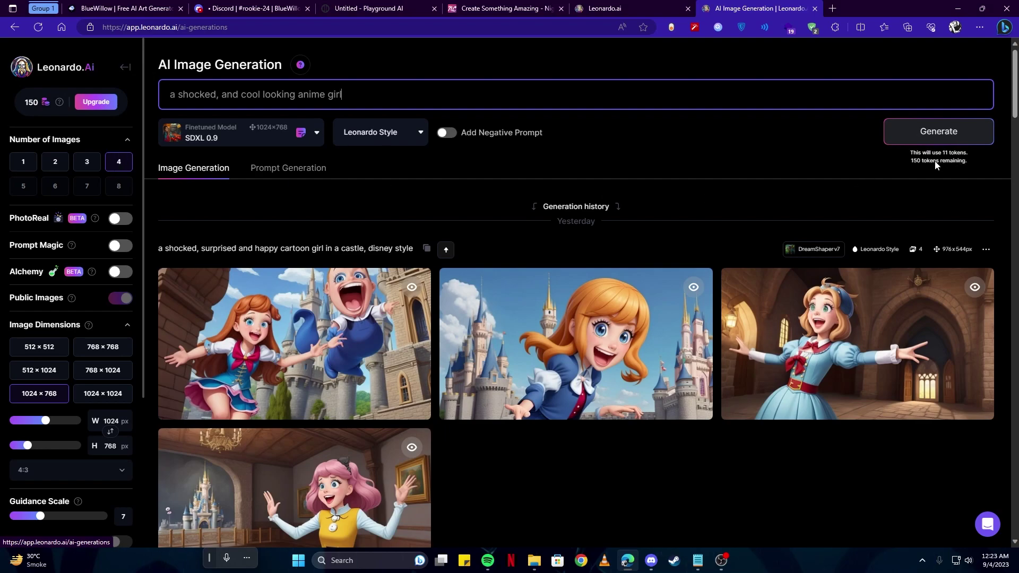
Generate four shocked anime girl images with SDXL 0.9 and scroll through the generation history.
{"action": "left_click", "coordinate": [939, 137]}
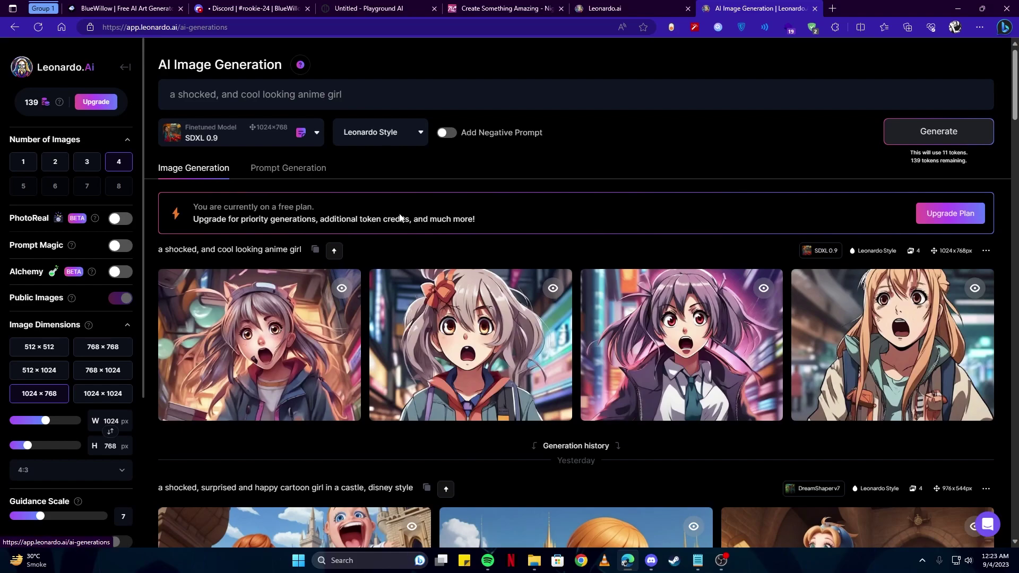
{"action": "mouse_move", "coordinate": [287, 336]}
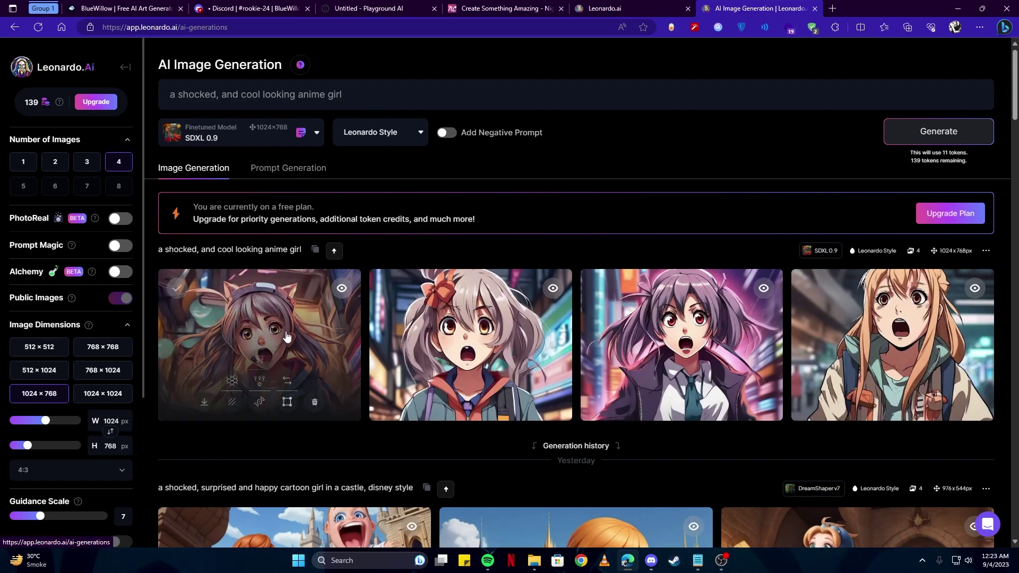
{"action": "mouse_move", "coordinate": [446, 341]}
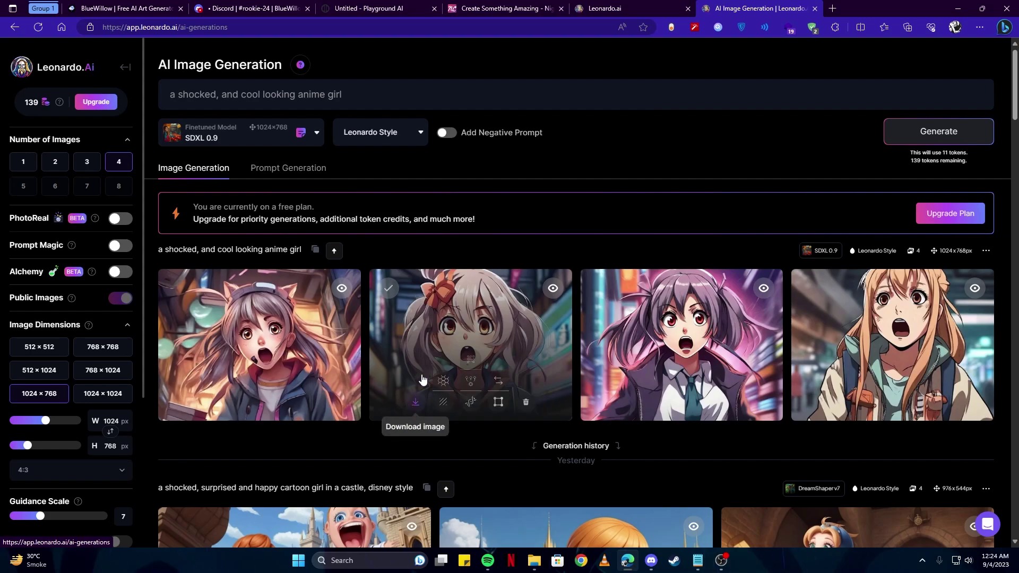
{"action": "scroll", "coordinate": [642, 232], "scroll_direction": "down", "scroll_amount": 12}
{"action": "scroll", "coordinate": [636, 232], "scroll_direction": "down", "scroll_amount": 15}
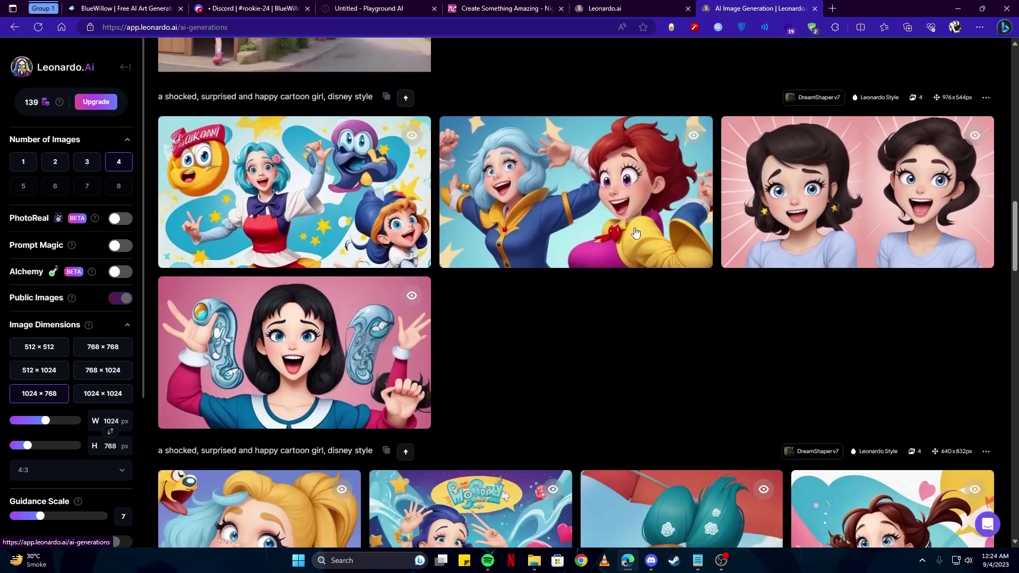
{"action": "scroll", "coordinate": [635, 232], "scroll_direction": "down", "scroll_amount": 15}
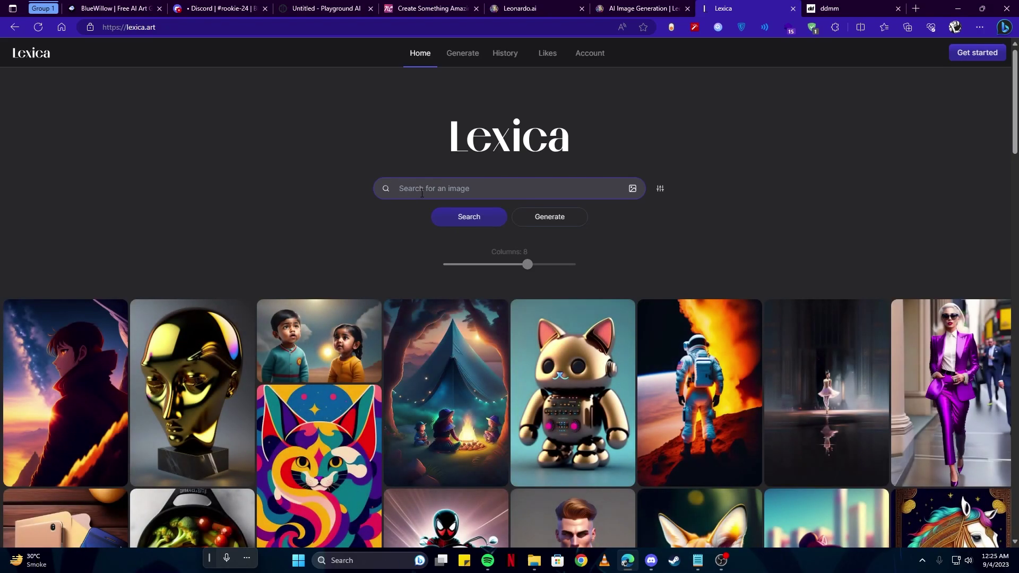
Open Lexica's Generate form and try generating an image, bringing up the sign-in prompt.
{"action": "left_click", "coordinate": [564, 221]}
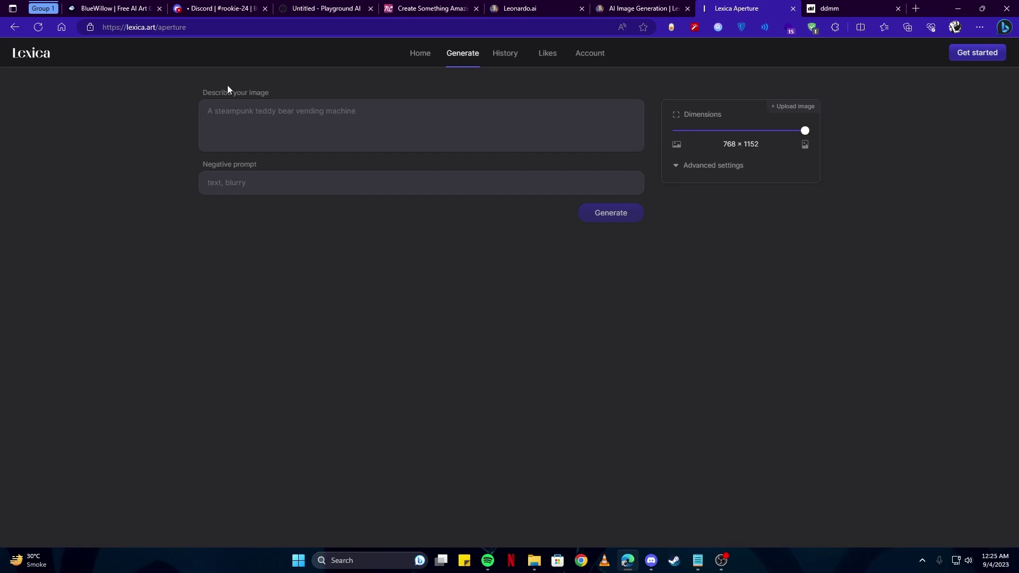
{"action": "left_click", "coordinate": [302, 129]}
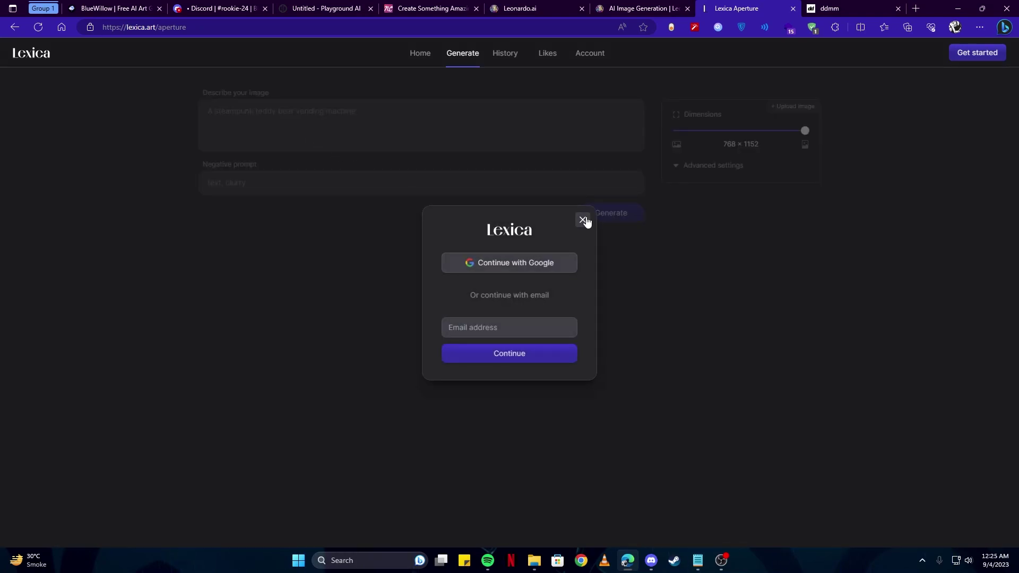